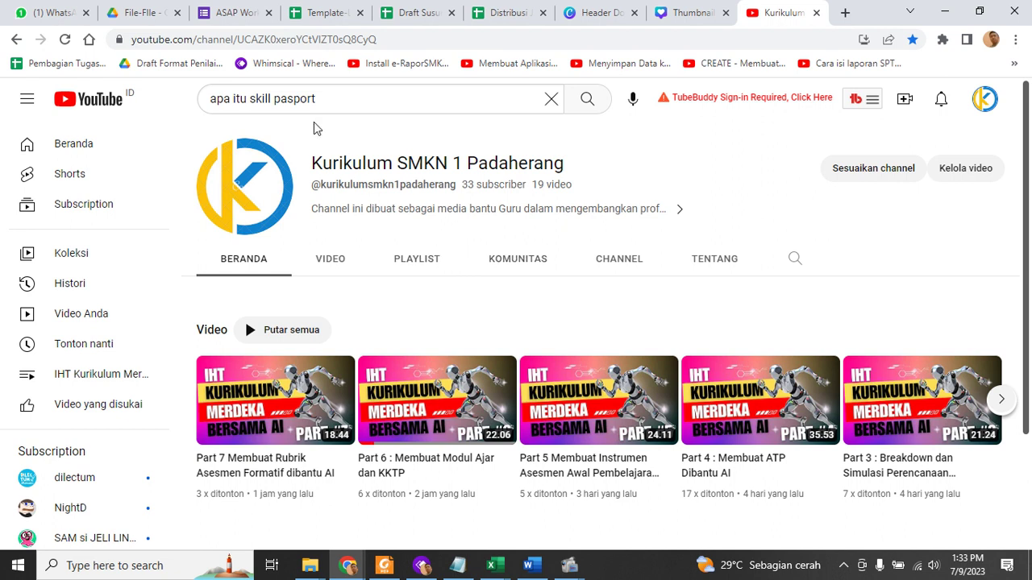
Switch from YouTube to the Drive folder with the workshop form, Template Modul Ajar and Template-LMPTP
{"action": "left_click", "coordinate": [157, 21]}
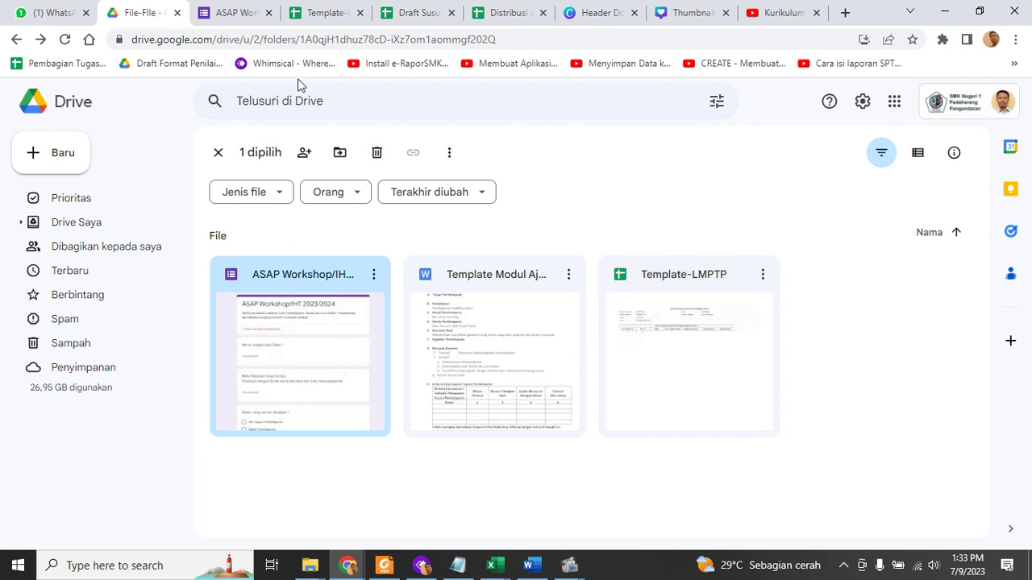
Bring up Template-LMPTP on its LINI MASA PENCAPAIAN TUJUAN PEMBELAJARAN sheet with the record table
{"action": "left_click", "coordinate": [343, 24]}
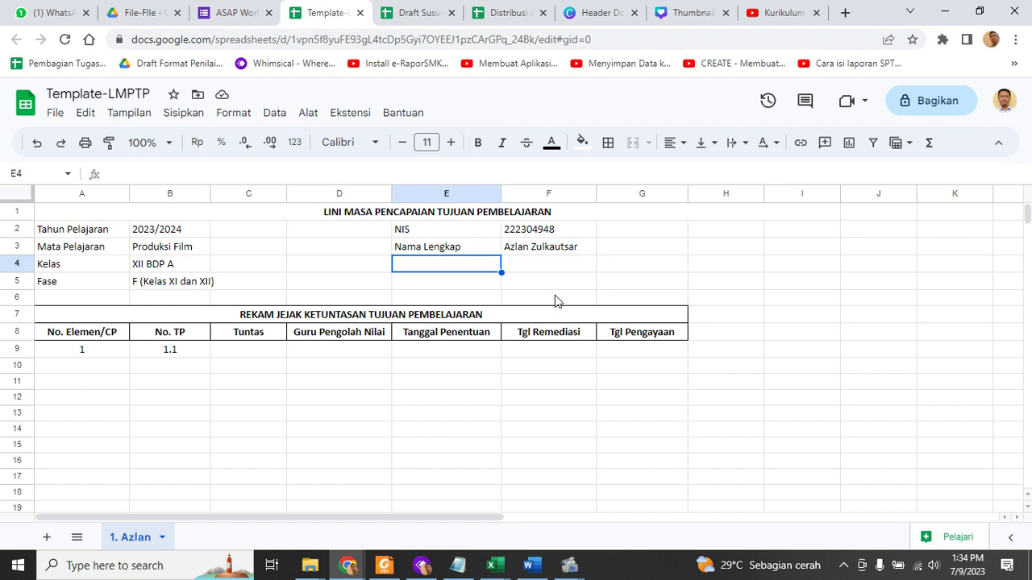
Fill the merged A1 title cell with light grey
{"action": "left_click", "coordinate": [421, 214]}
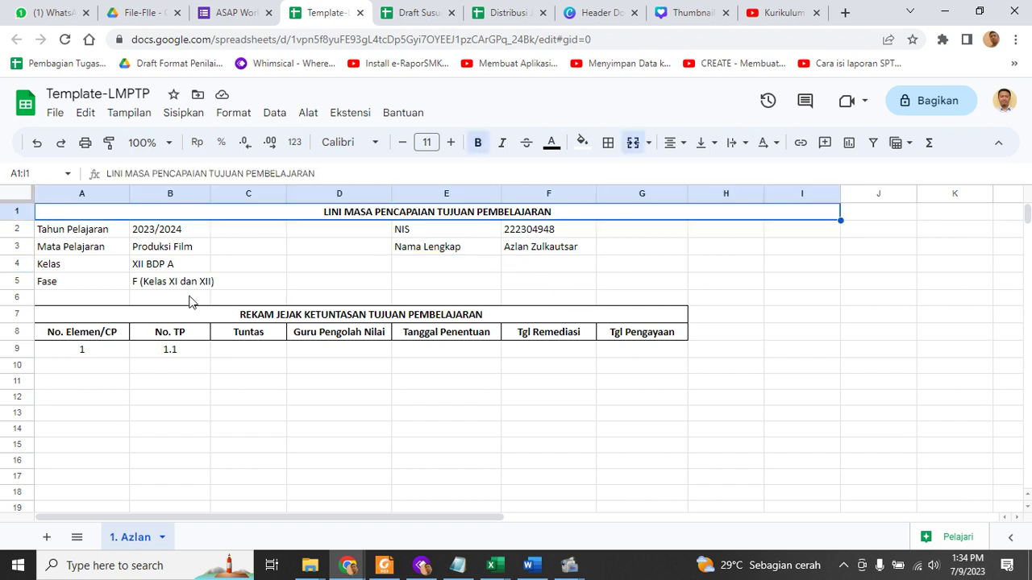
{"action": "left_click", "coordinate": [582, 145]}
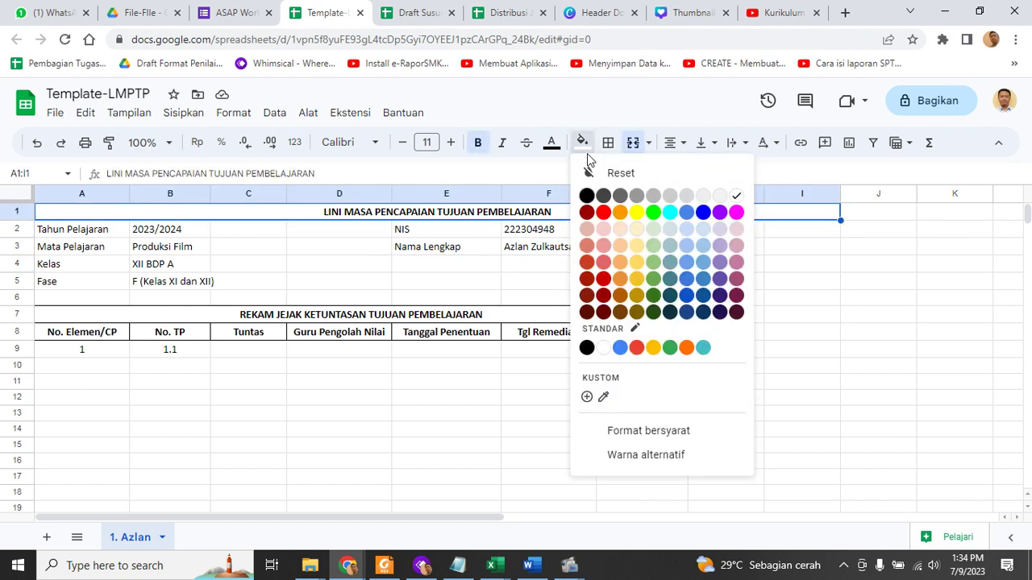
{"action": "left_click", "coordinate": [703, 196]}
{"action": "left_click", "coordinate": [475, 287]}
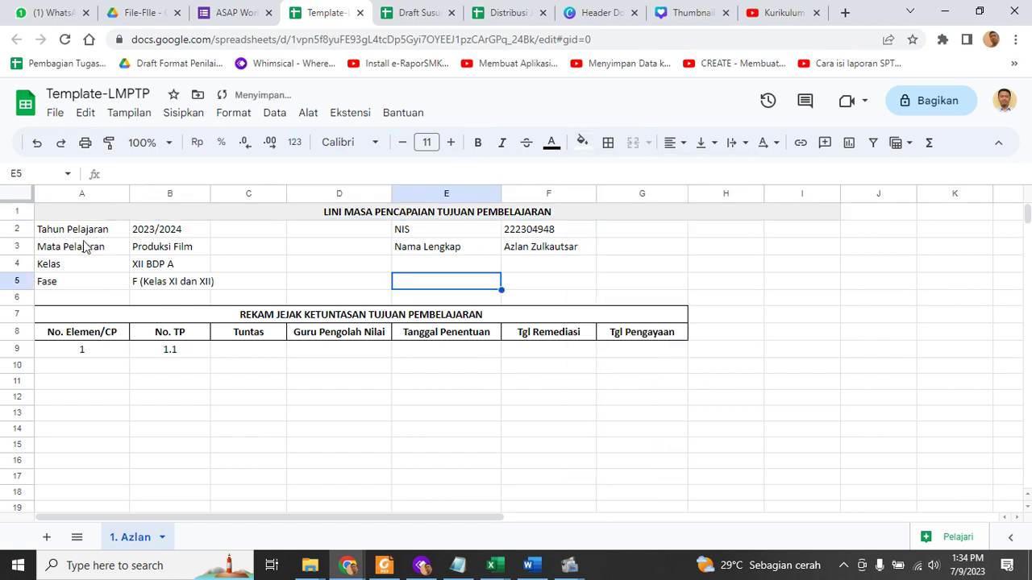
Select the Tahun Pelajaran and NIS/Nama Lengkap cells to review the header details
{"action": "left_click_drag", "start_coordinate": [88, 234], "coordinate": [171, 282]}
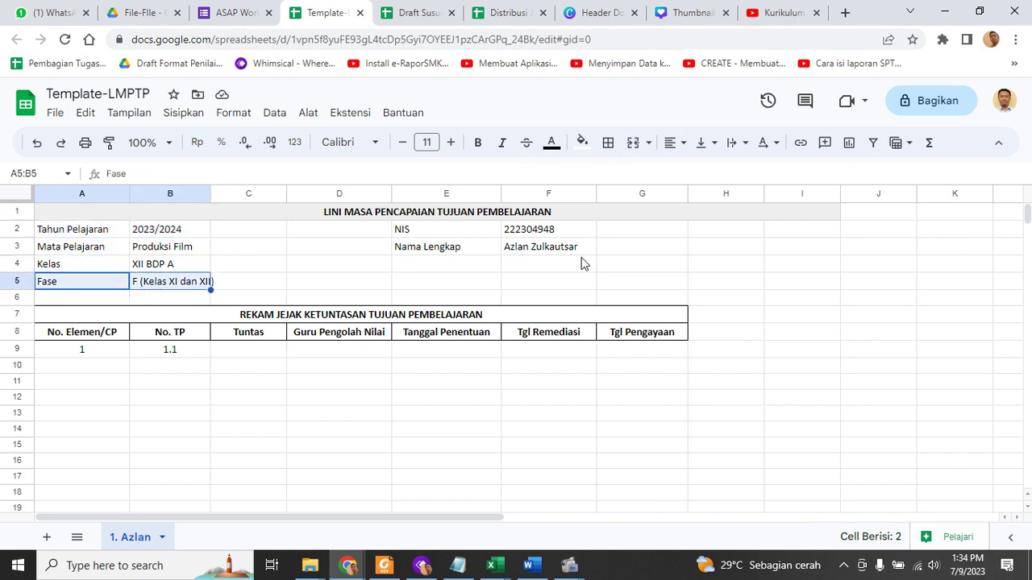
{"action": "left_click_drag", "start_coordinate": [528, 232], "coordinate": [538, 255]}
{"action": "left_click", "coordinate": [543, 271]}
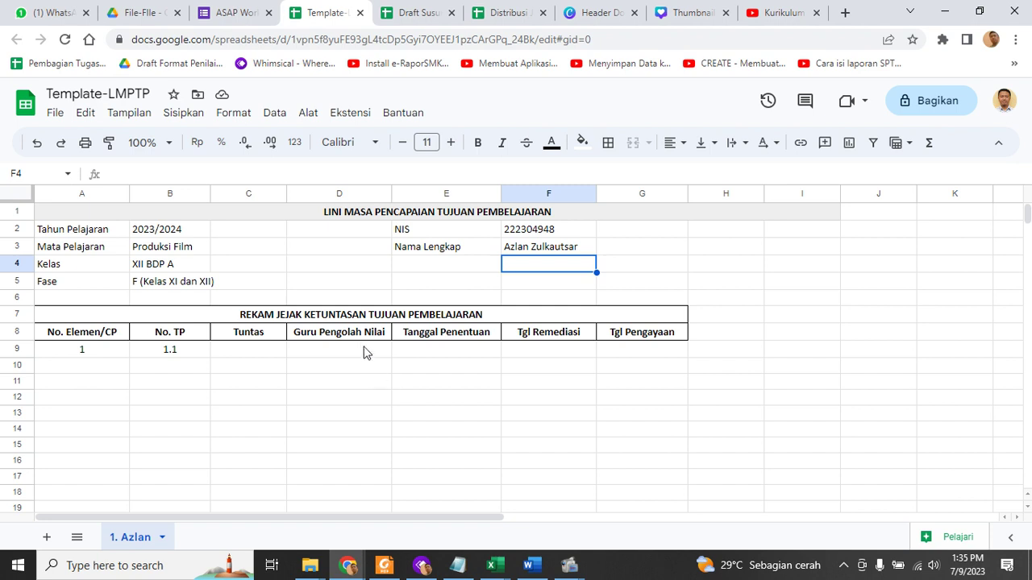
Type 1.2 and 1.3 into the No. TP cells below TP 1.1
{"action": "left_click", "coordinate": [239, 320]}
{"action": "left_click", "coordinate": [204, 411]}
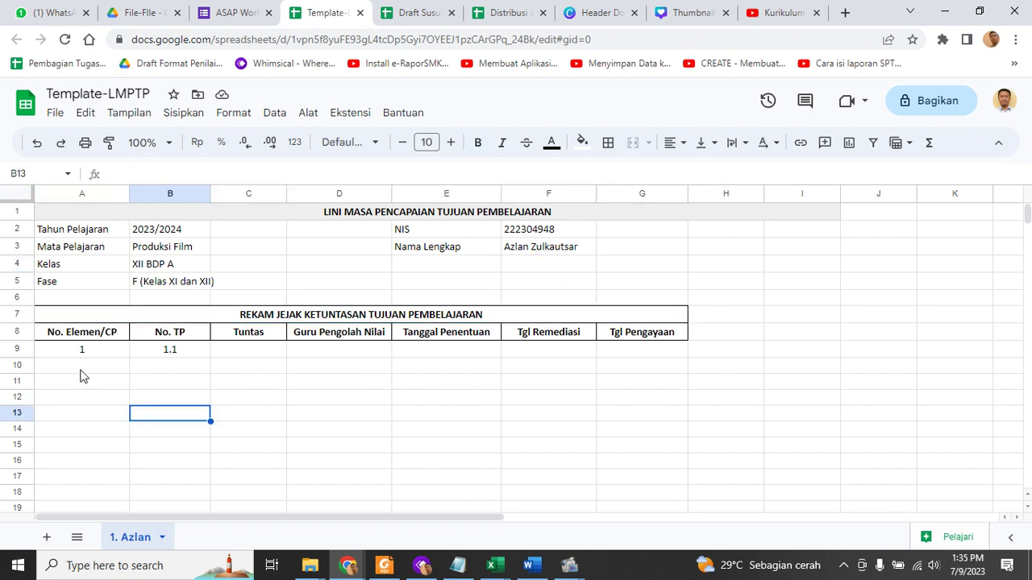
{"action": "left_click", "coordinate": [83, 336]}
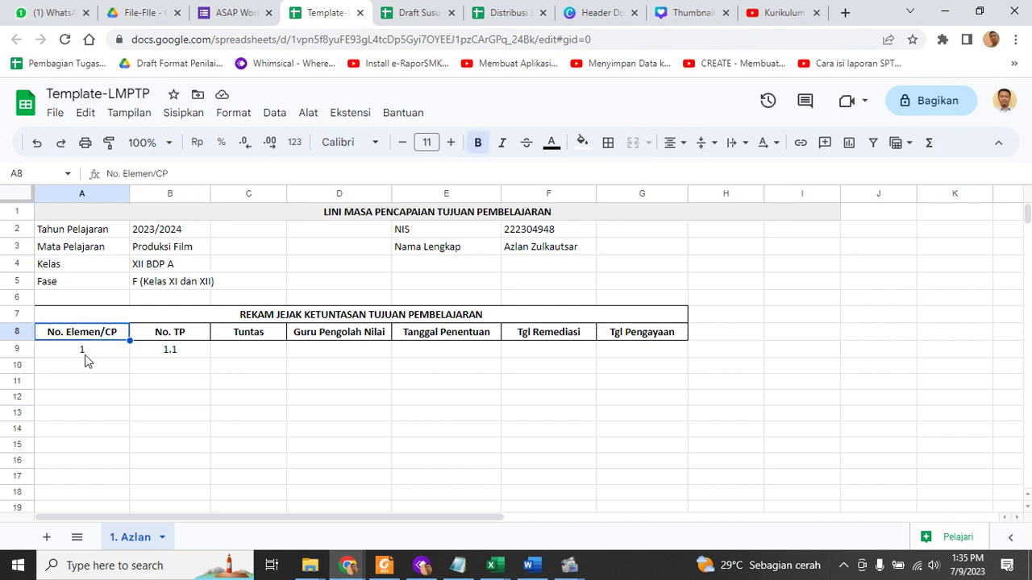
{"action": "left_click", "coordinate": [87, 355]}
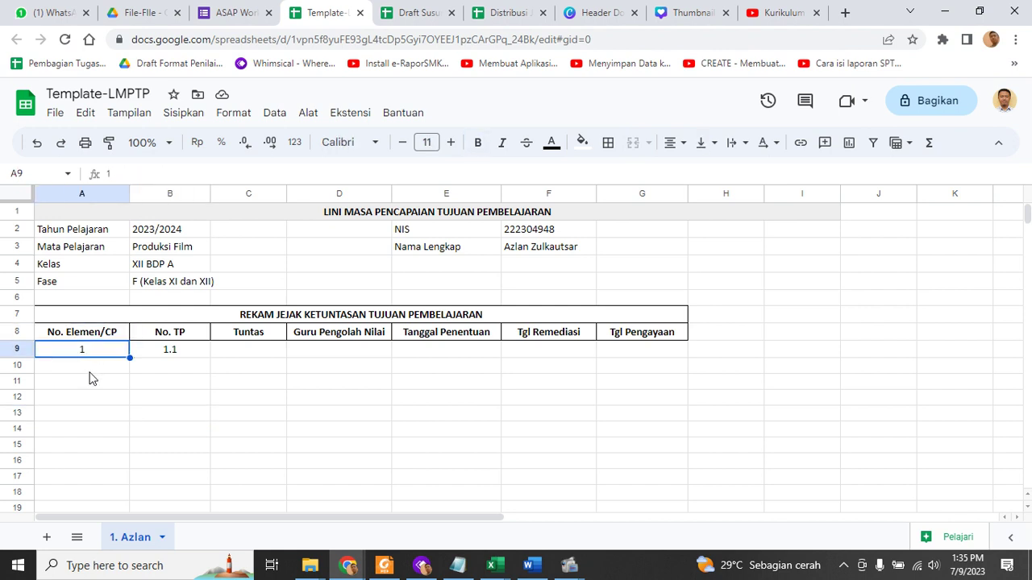
{"action": "left_click", "coordinate": [184, 350]}
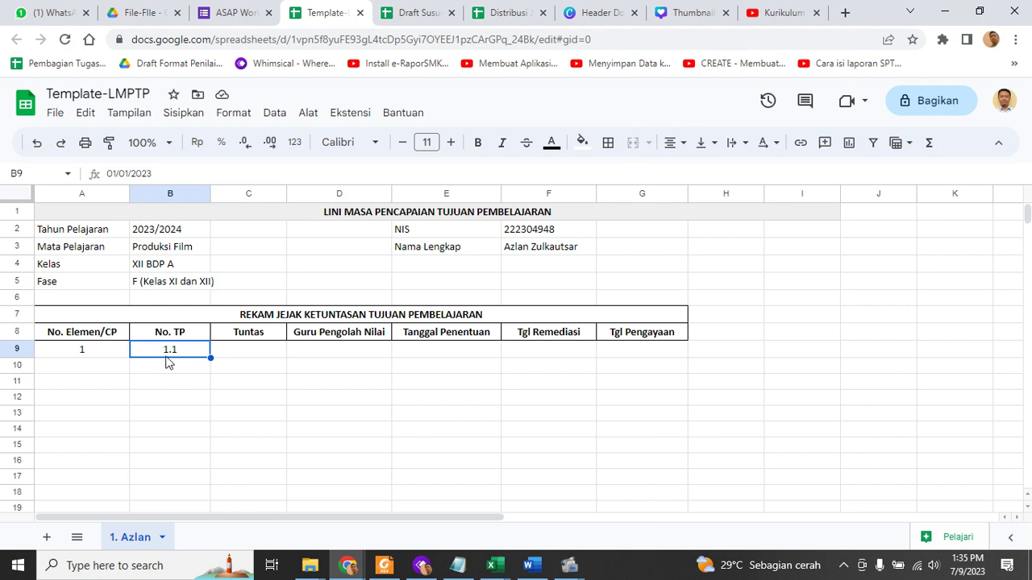
{"action": "left_click", "coordinate": [170, 365]}
{"action": "type", "text": "1.2"}
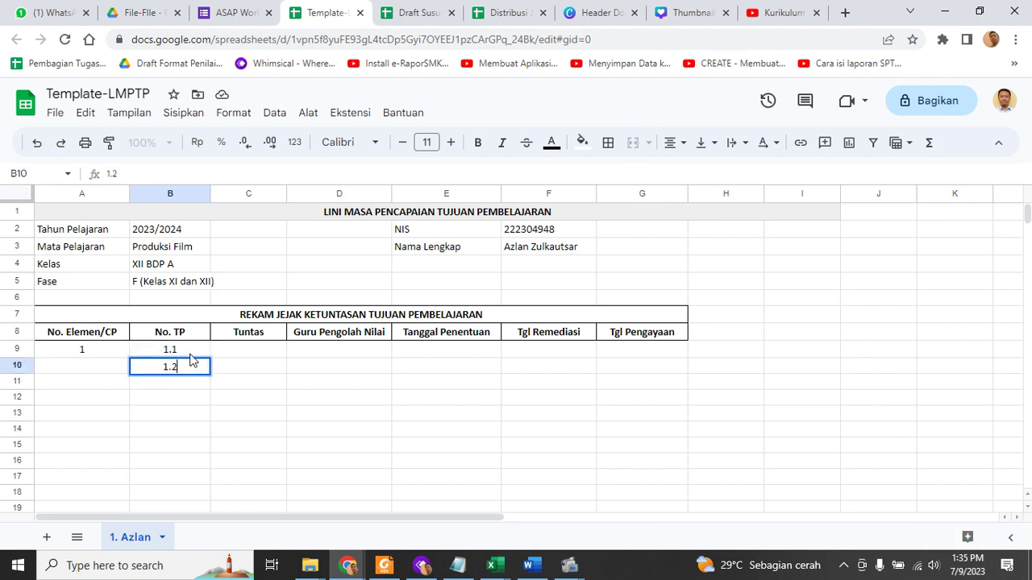
{"action": "key", "text": "Return"}
{"action": "type", "text": "1.3"}
{"action": "key", "text": "Return"}
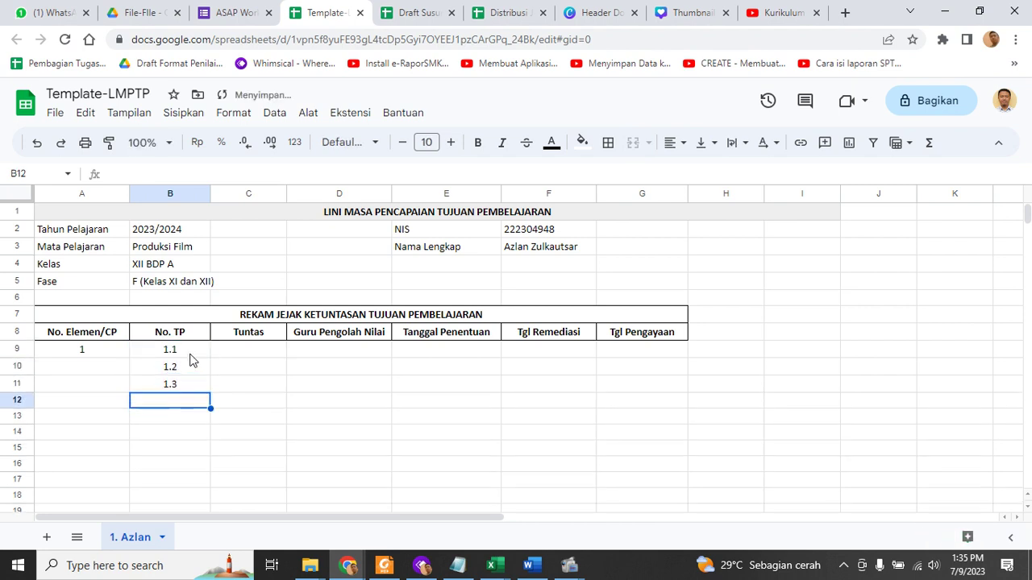
Select the Tuntas and Guru Pengolah Nilai cells for TP 1.1–1.3
{"action": "left_click", "coordinate": [249, 356]}
{"action": "left_click", "coordinate": [249, 368]}
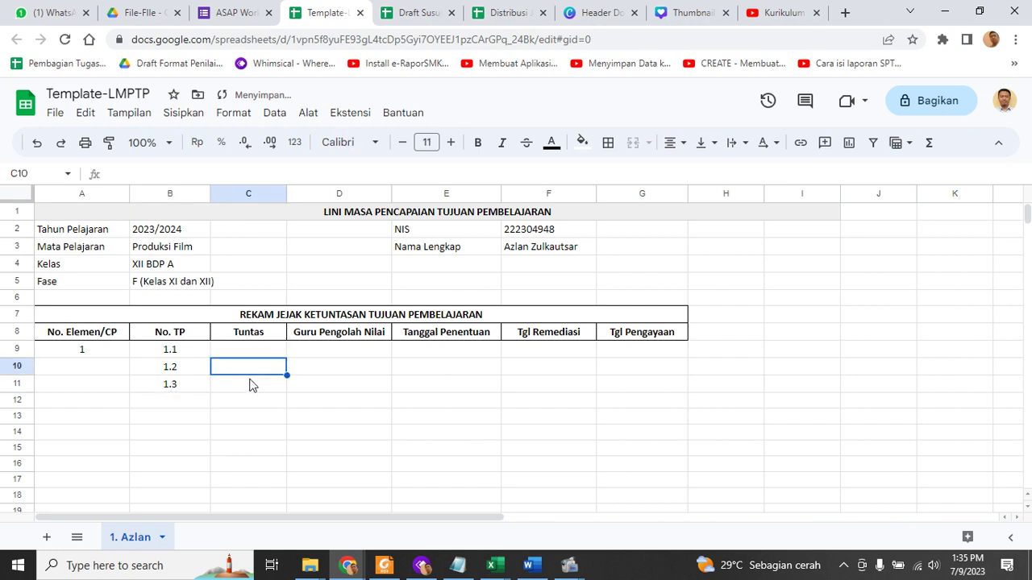
{"action": "left_click", "coordinate": [250, 386]}
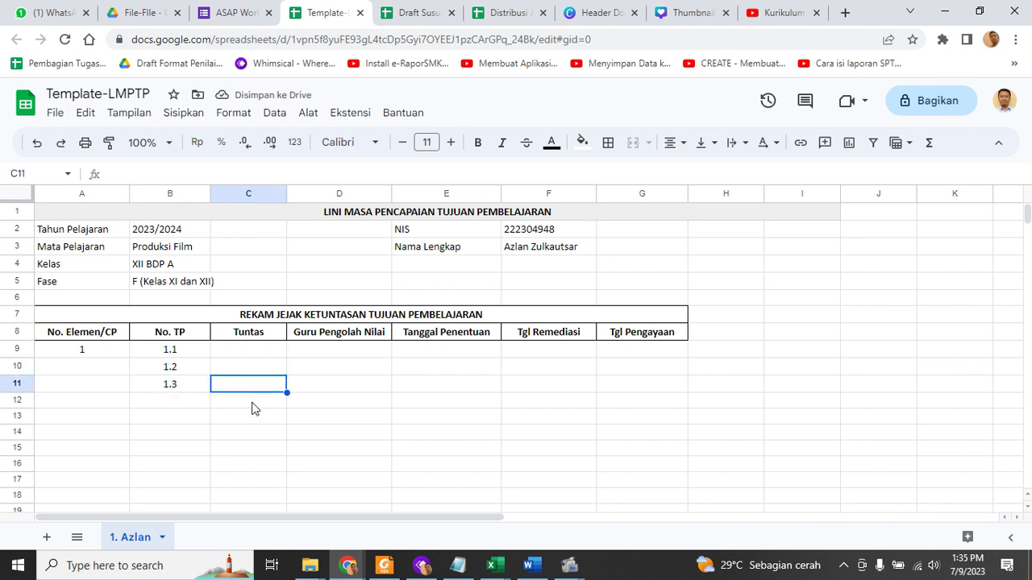
{"action": "left_click", "coordinate": [335, 339]}
{"action": "left_click", "coordinate": [339, 351]}
{"action": "left_click", "coordinate": [339, 368]}
{"action": "left_click", "coordinate": [338, 387]}
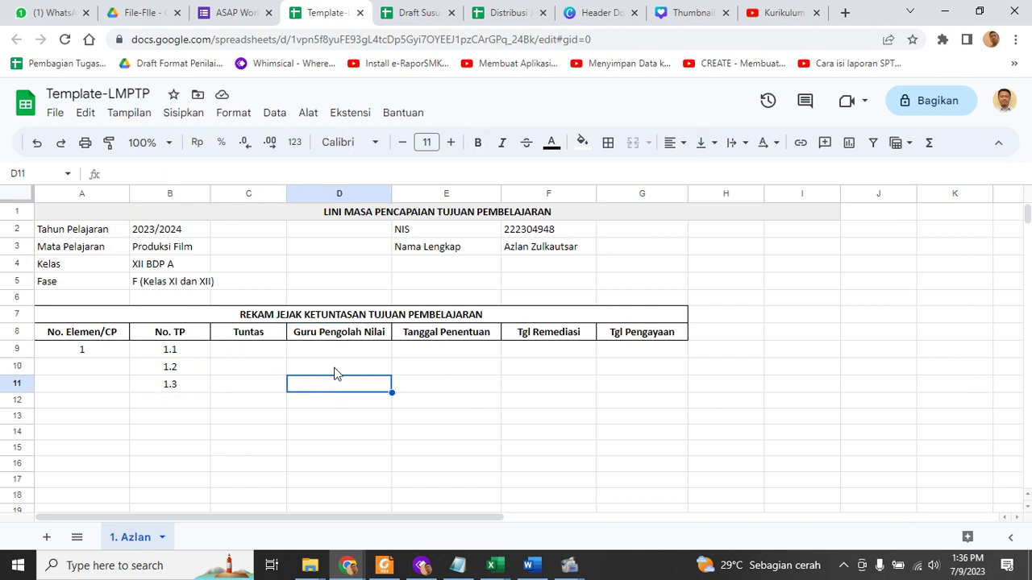
{"action": "left_click", "coordinate": [337, 373]}
{"action": "left_click", "coordinate": [334, 355]}
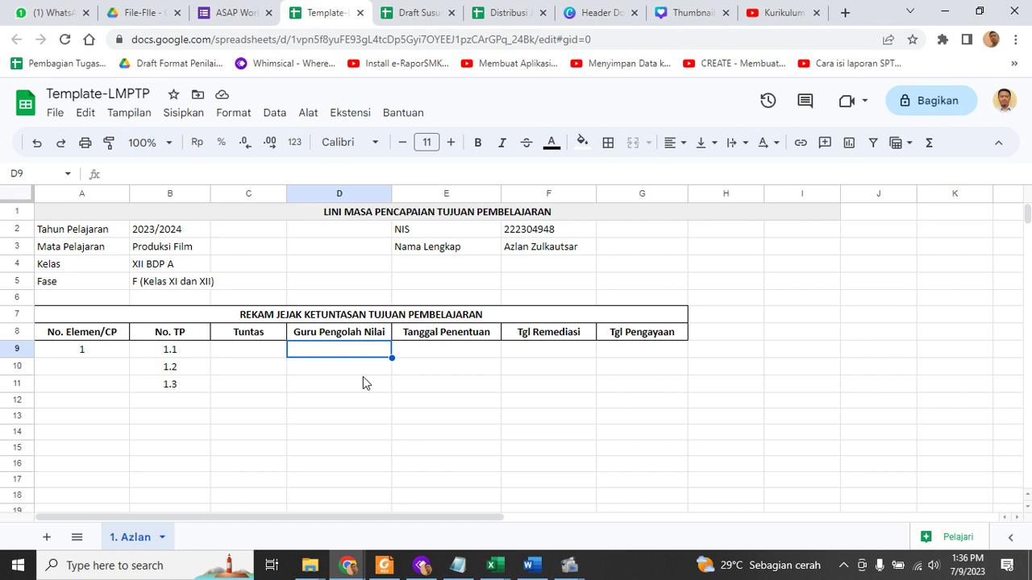
{"action": "left_click", "coordinate": [351, 368]}
{"action": "left_click", "coordinate": [341, 353]}
{"action": "left_click", "coordinate": [341, 369]}
{"action": "left_click", "coordinate": [345, 353]}
{"action": "left_click", "coordinate": [341, 373]}
{"action": "left_click", "coordinate": [345, 354]}
{"action": "left_click", "coordinate": [337, 367]}
{"action": "left_click", "coordinate": [338, 354]}
{"action": "left_click", "coordinate": [472, 355]}
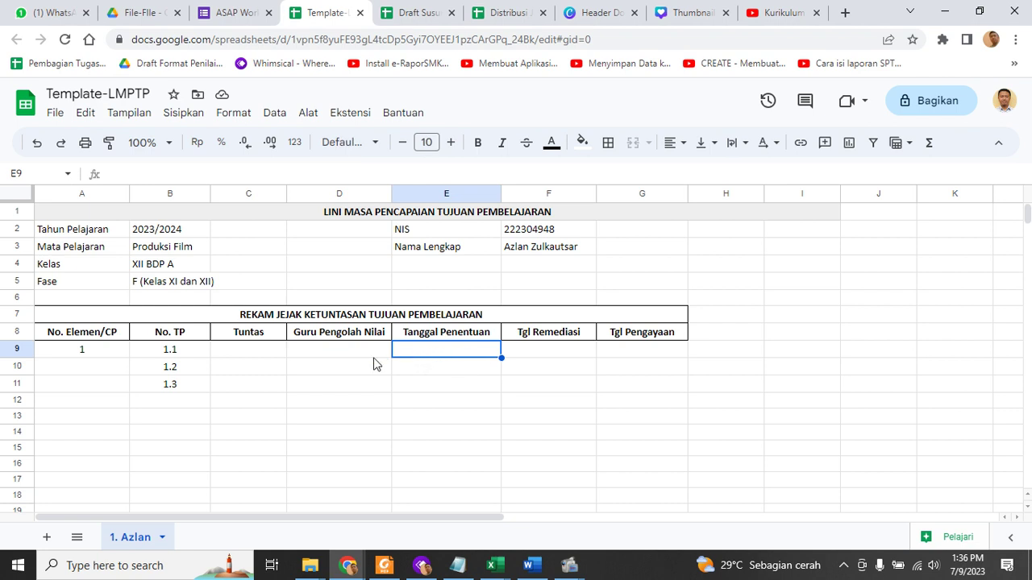
{"action": "left_click", "coordinate": [250, 356]}
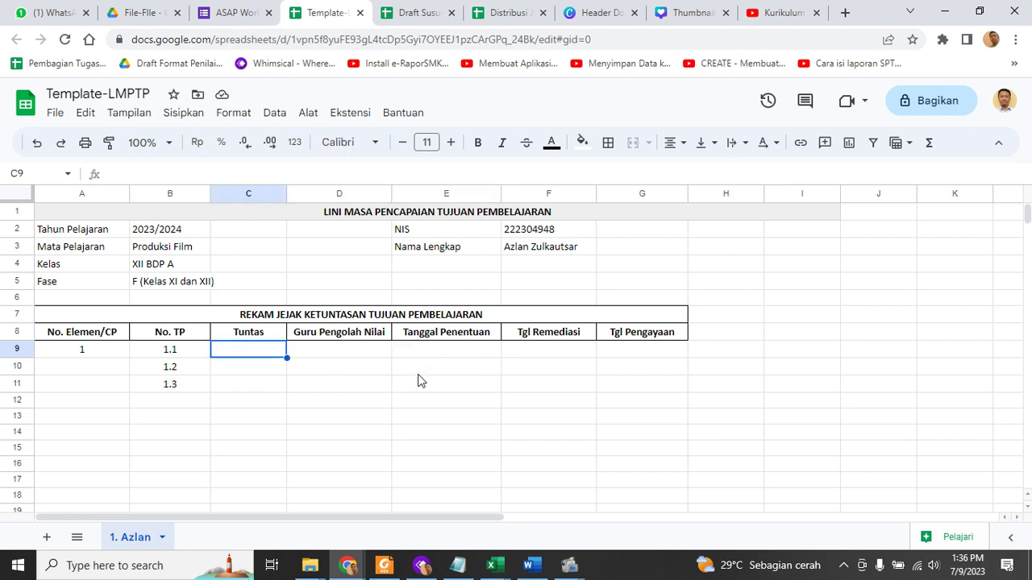
{"action": "left_click", "coordinate": [428, 355]}
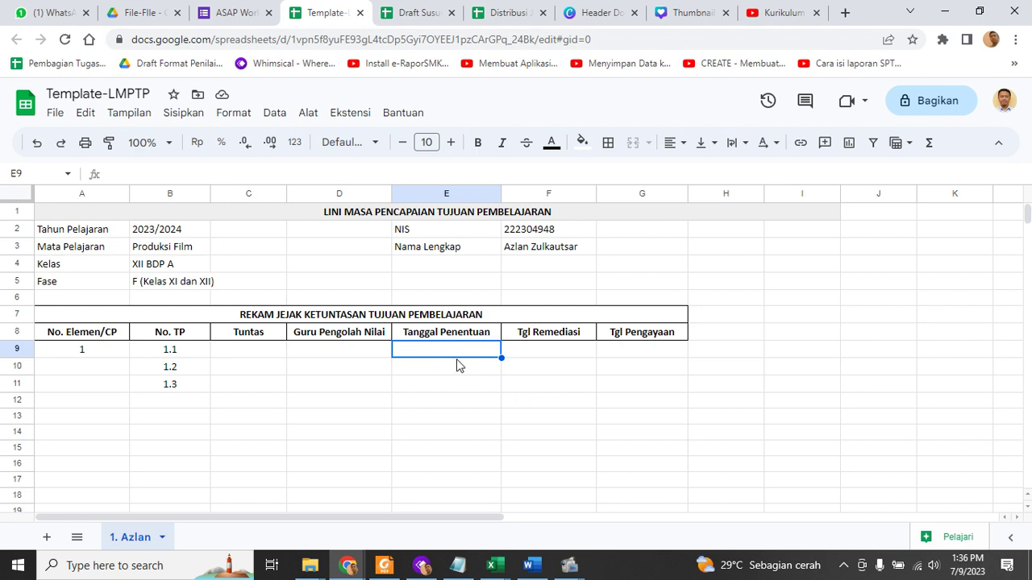
{"action": "left_click", "coordinate": [556, 349]}
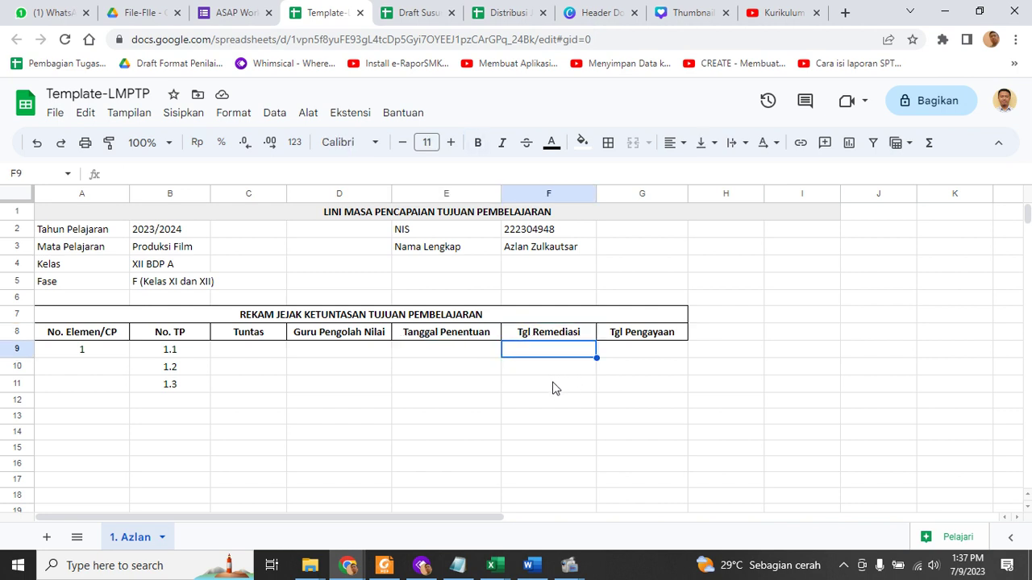
{"action": "left_click", "coordinate": [660, 339]}
{"action": "left_click", "coordinate": [650, 351]}
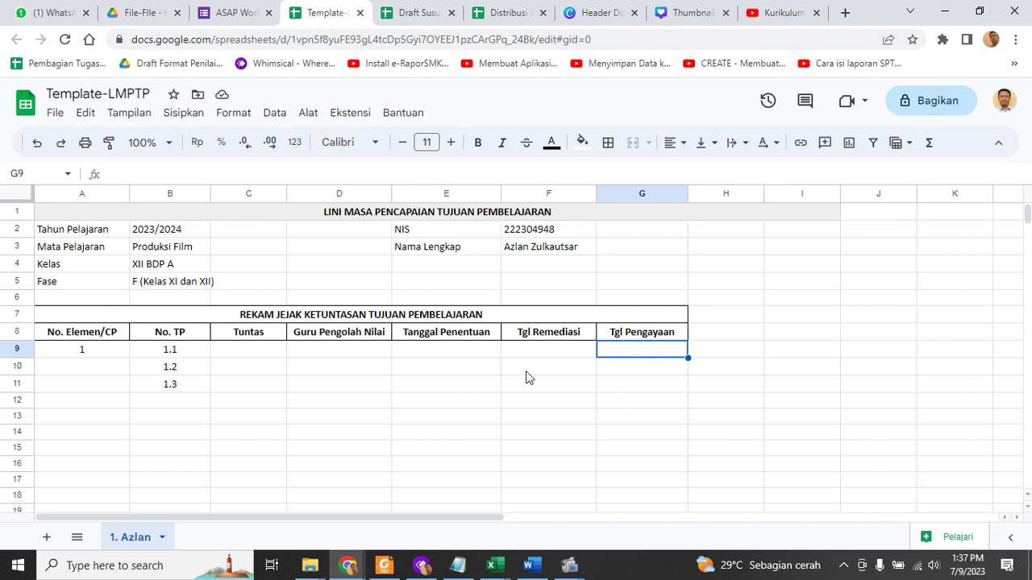
{"action": "left_click", "coordinate": [543, 356]}
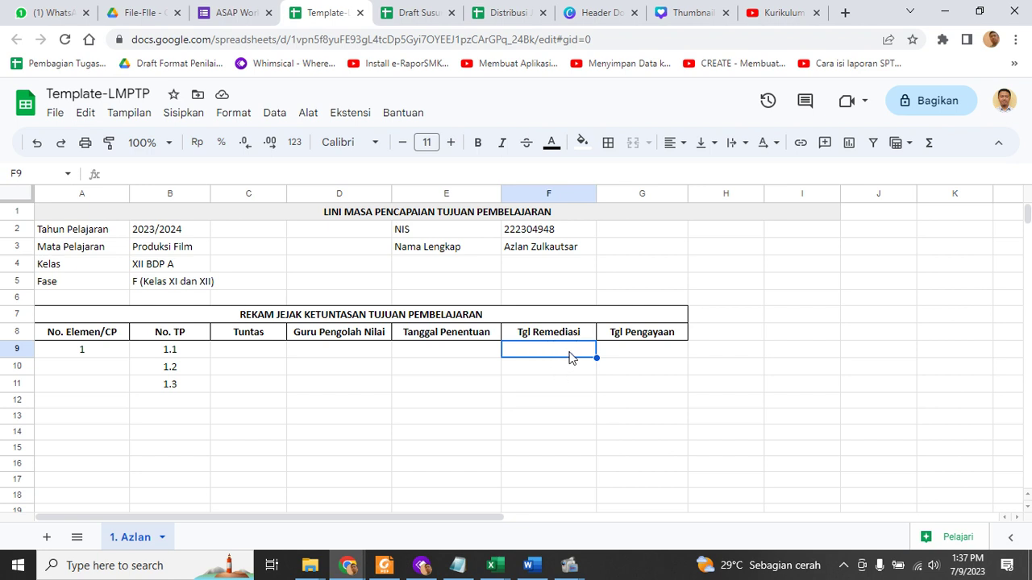
{"action": "left_click", "coordinate": [660, 355]}
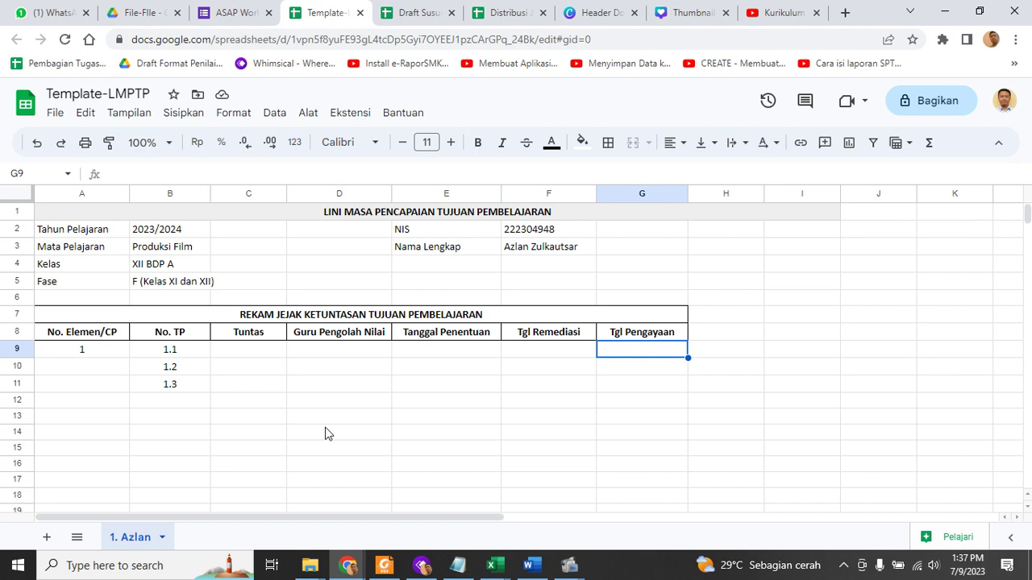
{"action": "left_click", "coordinate": [257, 353]}
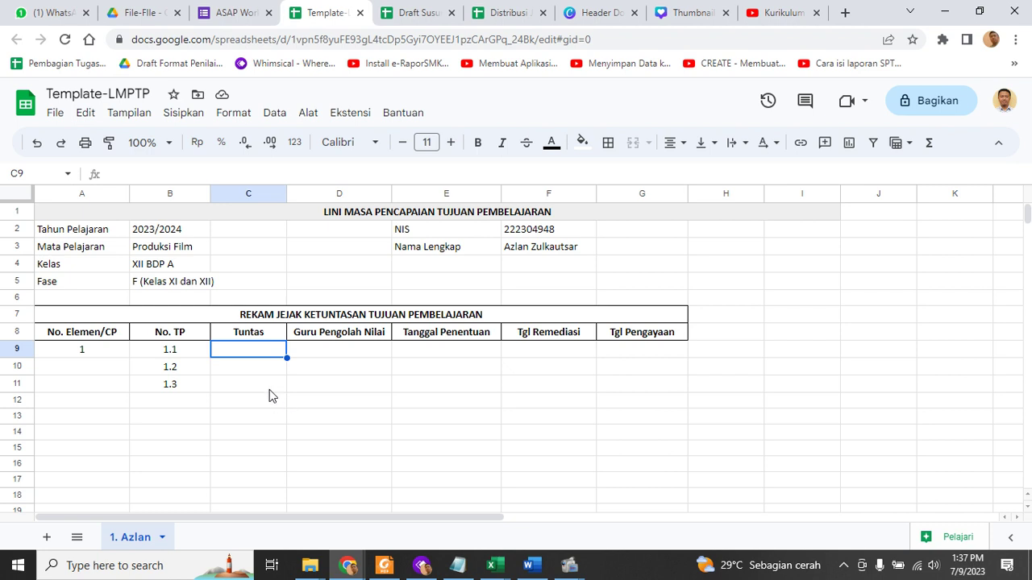
{"action": "left_click", "coordinate": [268, 371]}
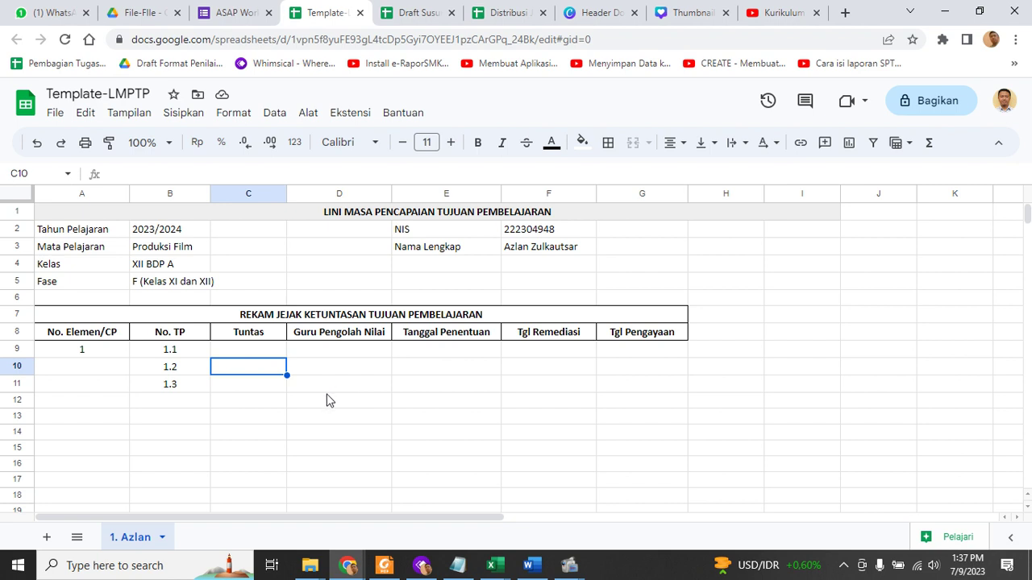
{"action": "left_click", "coordinate": [257, 349]}
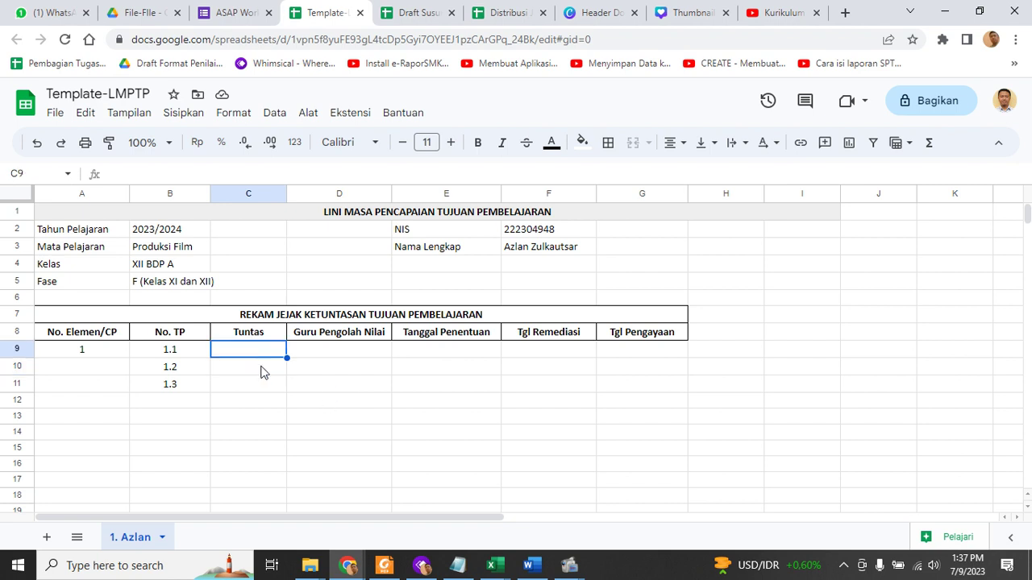
{"action": "left_click", "coordinate": [263, 369]}
{"action": "left_click", "coordinate": [258, 388]}
{"action": "left_click", "coordinate": [265, 364]}
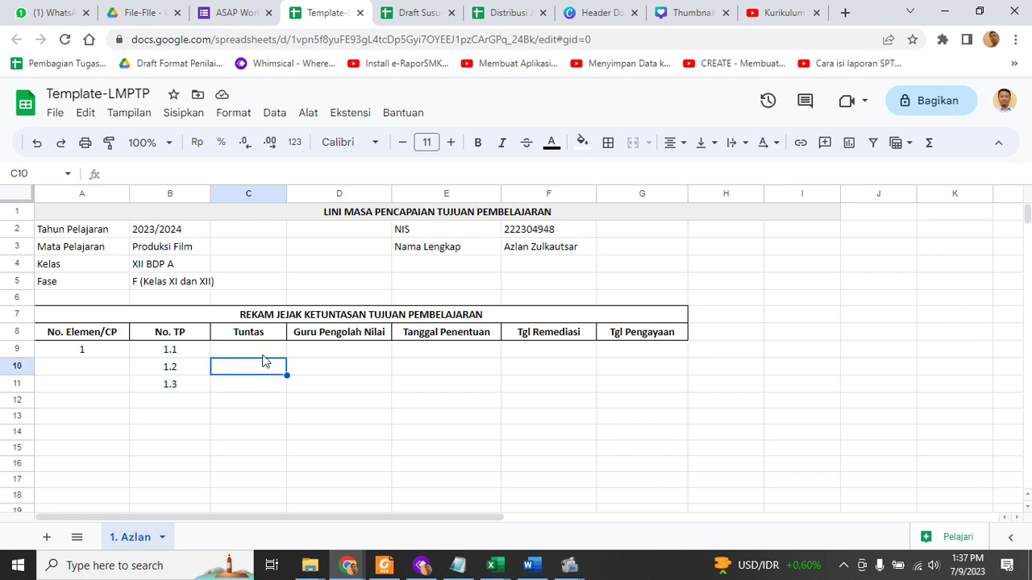
{"action": "left_click", "coordinate": [264, 353]}
{"action": "left_click", "coordinate": [265, 367]}
{"action": "left_click", "coordinate": [265, 387]}
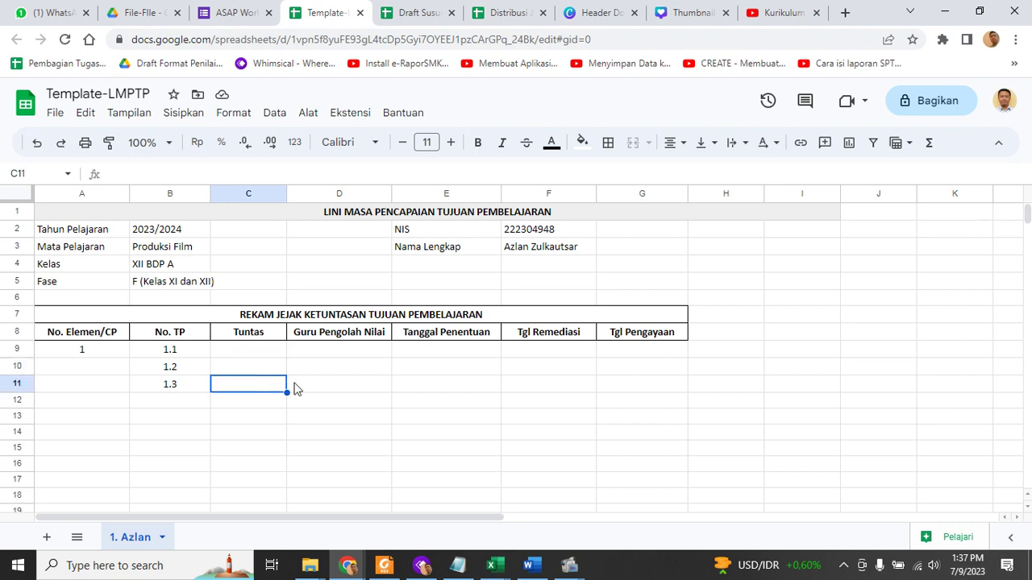
{"action": "left_click", "coordinate": [263, 353]}
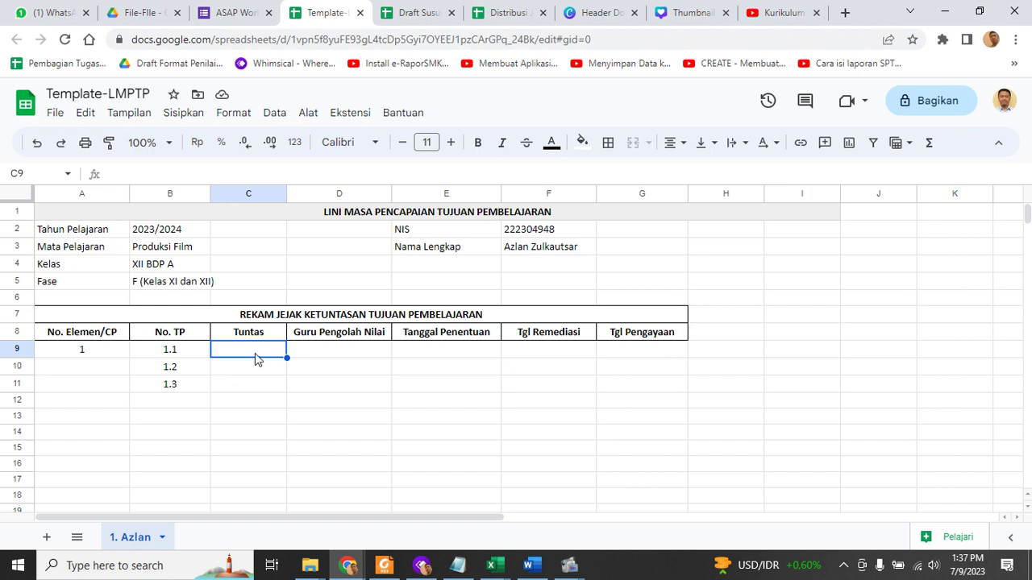
Add a Kotak centang data validation rule to C9 through Data > Validasi data
{"action": "left_click", "coordinate": [275, 117]}
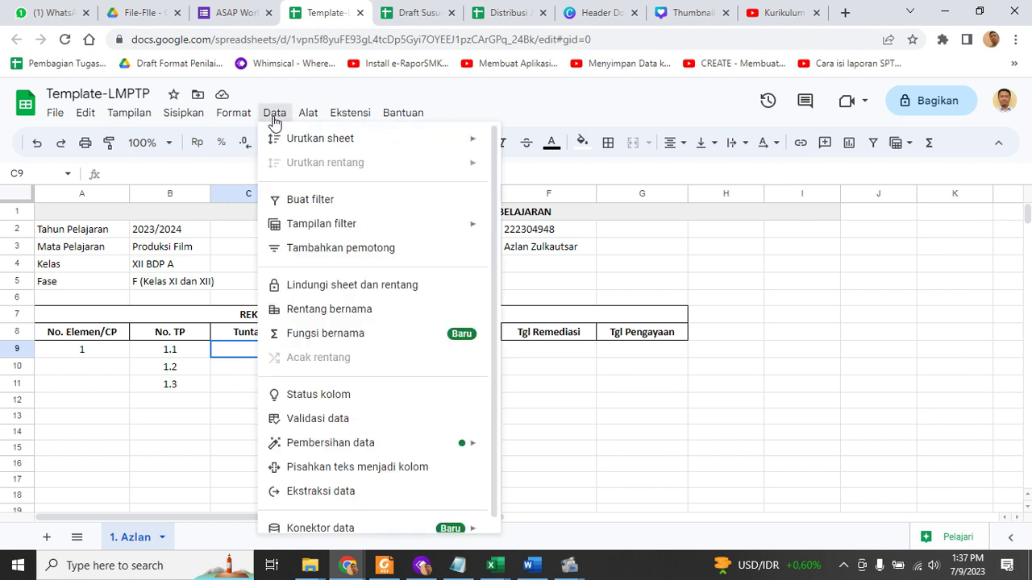
{"action": "left_click", "coordinate": [346, 421]}
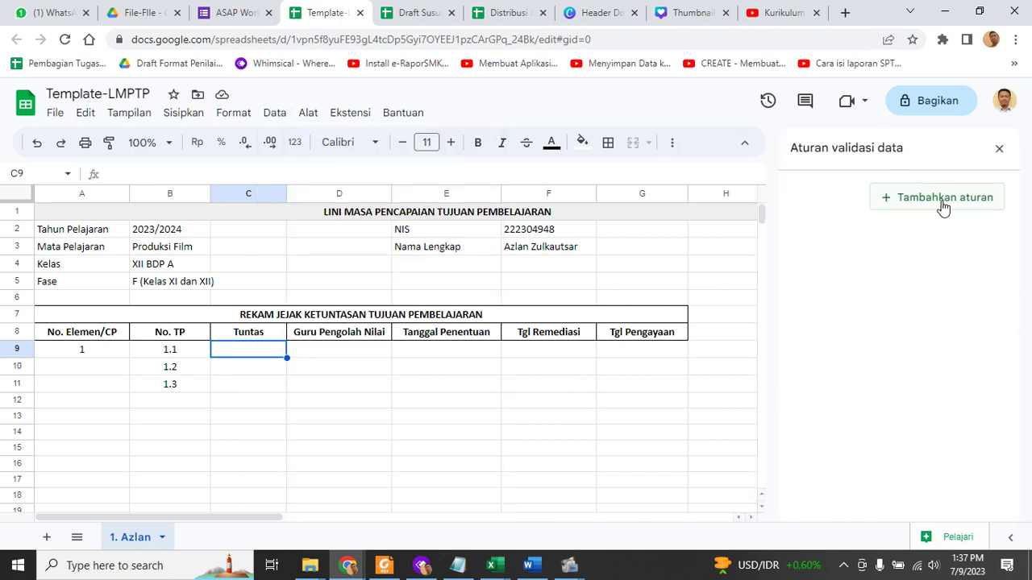
{"action": "left_click", "coordinate": [942, 204]}
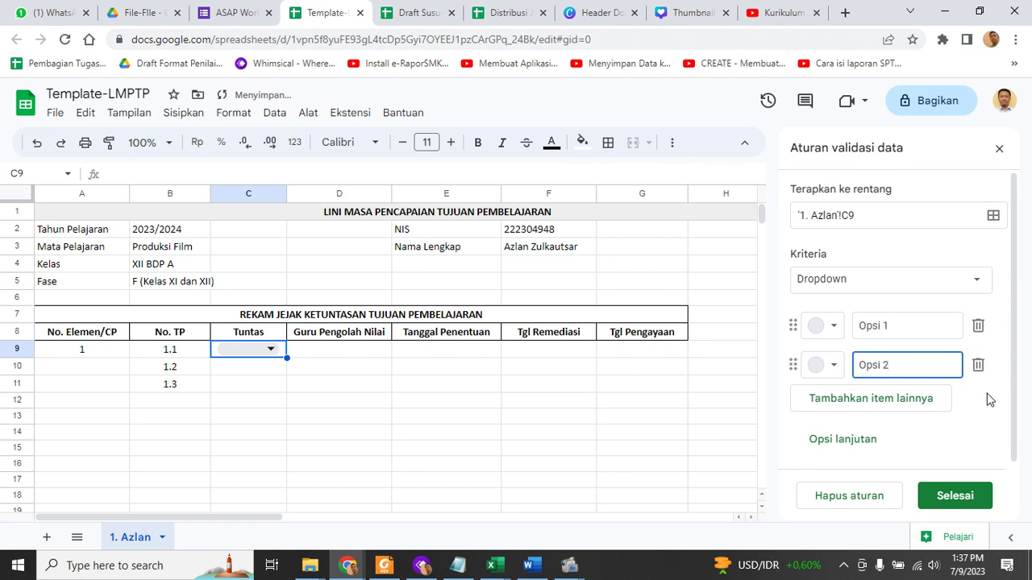
{"action": "scroll", "coordinate": [990, 398], "scroll_direction": "down", "scroll_amount": 1}
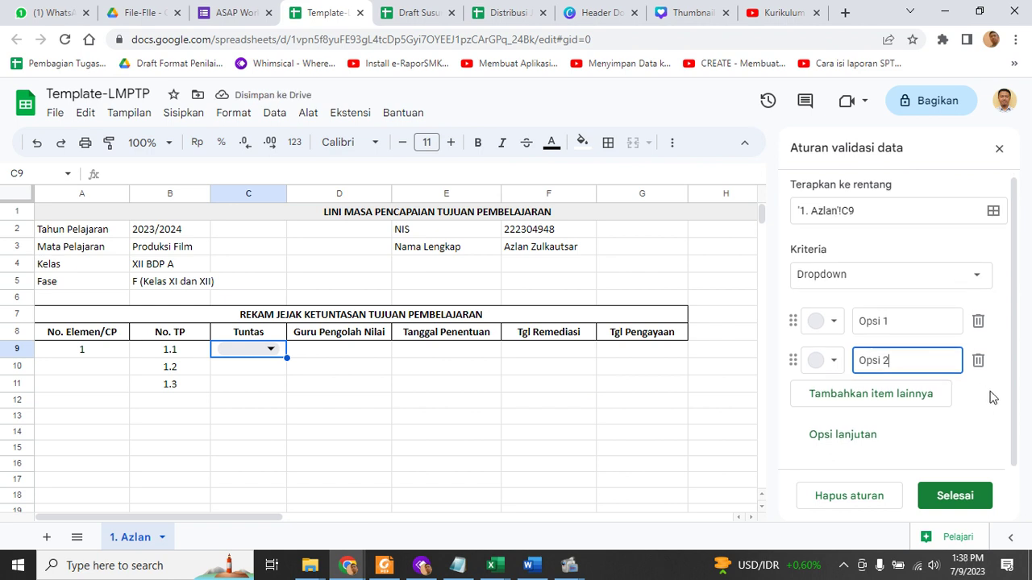
{"action": "left_click", "coordinate": [957, 289]}
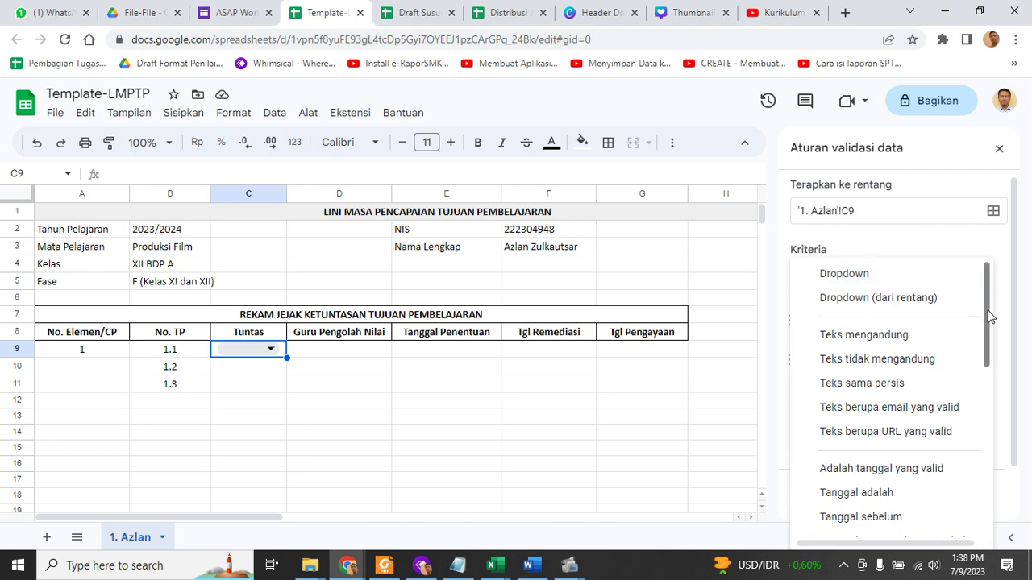
{"action": "left_click_drag", "start_coordinate": [986, 323], "coordinate": [1005, 490]}
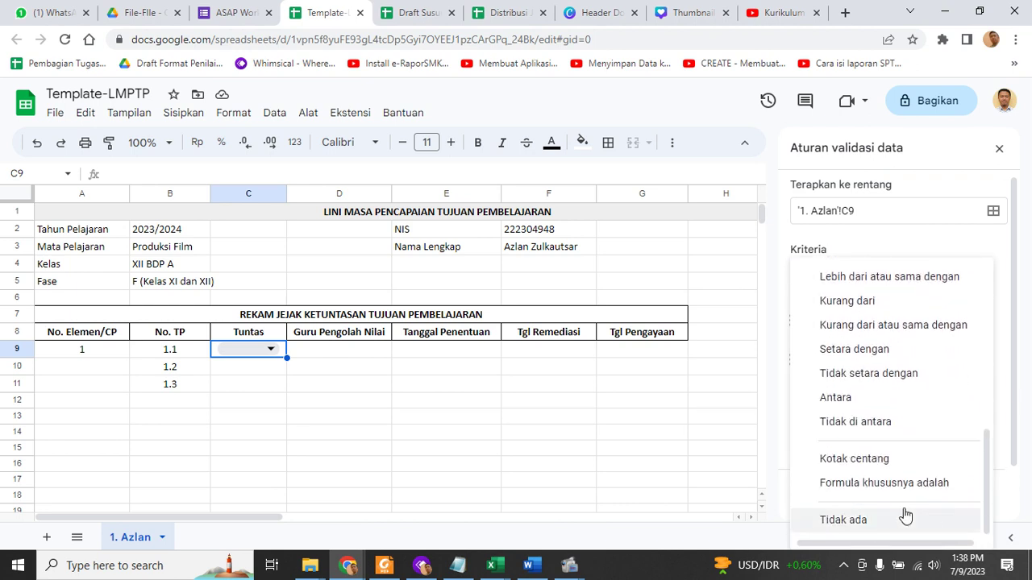
{"action": "left_click", "coordinate": [854, 460]}
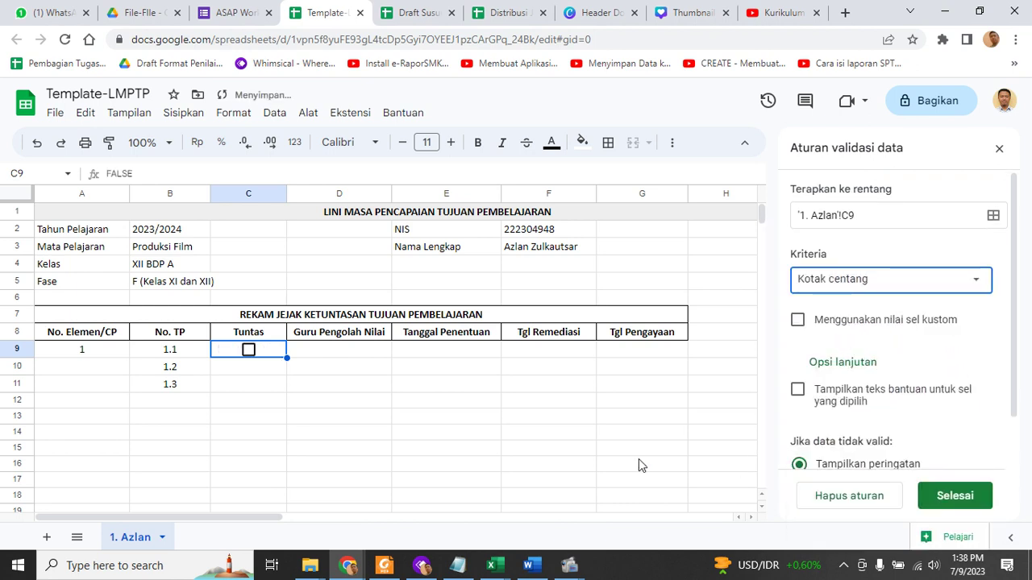
{"action": "scroll", "coordinate": [938, 422], "scroll_direction": "down", "scroll_amount": 2}
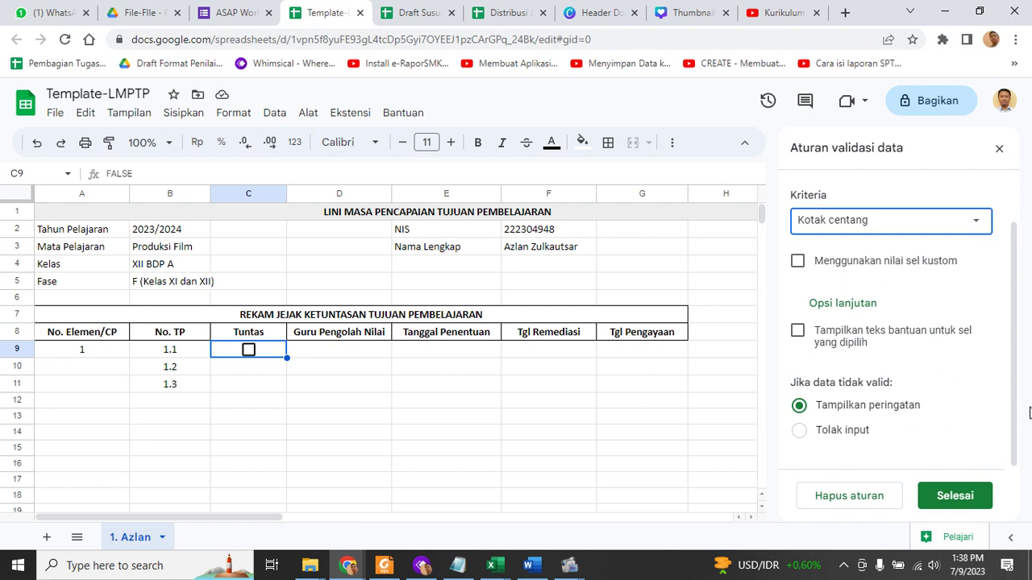
{"action": "left_click", "coordinate": [959, 500]}
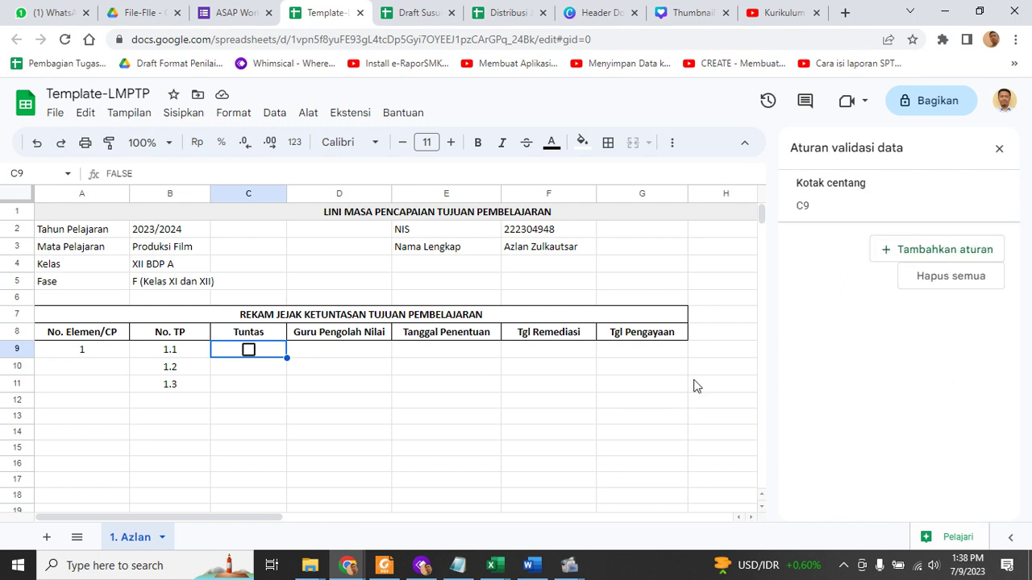
Close the validation panel and test the C9 checkbox by ticking and unticking it
{"action": "left_click", "coordinate": [999, 148]}
{"action": "left_click", "coordinate": [276, 467]}
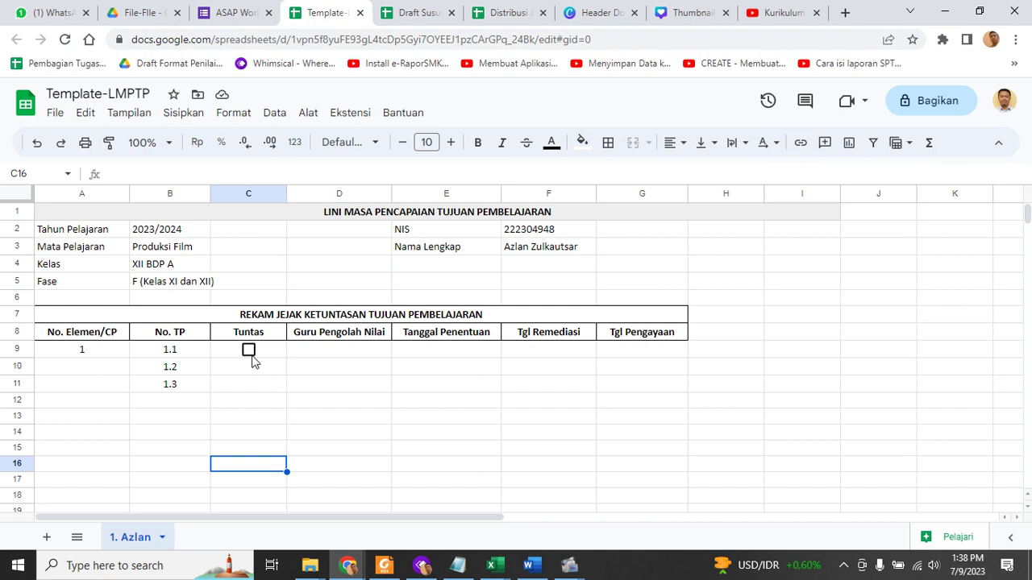
{"action": "left_click", "coordinate": [250, 353]}
{"action": "left_click", "coordinate": [250, 353]}
{"action": "left_click", "coordinate": [292, 411]}
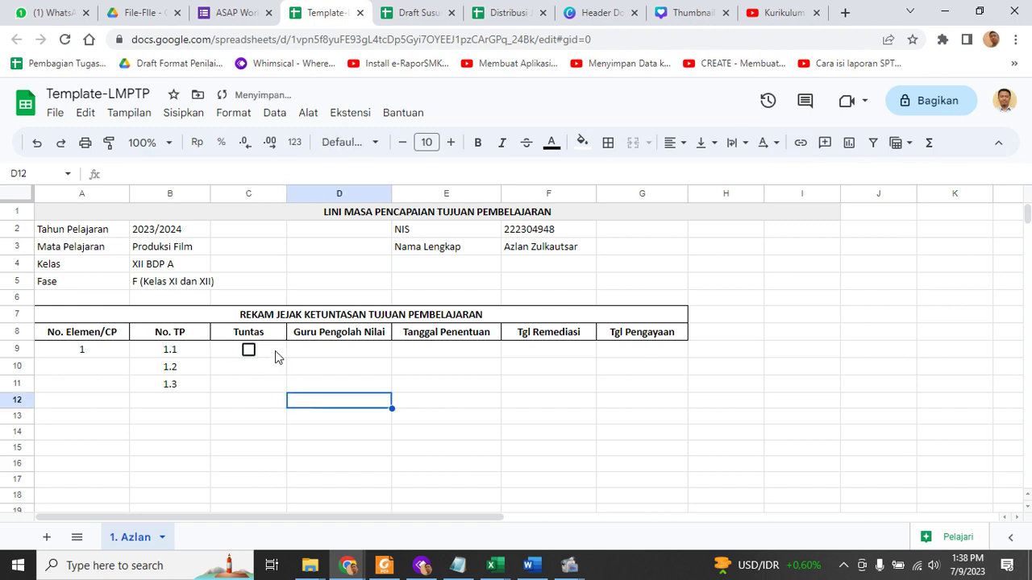
Fill the C9 checkbox down to C10:C11 and retest it, leaving all unchecked
{"action": "left_click", "coordinate": [277, 352]}
{"action": "left_click_drag", "start_coordinate": [286, 359], "coordinate": [288, 400]}
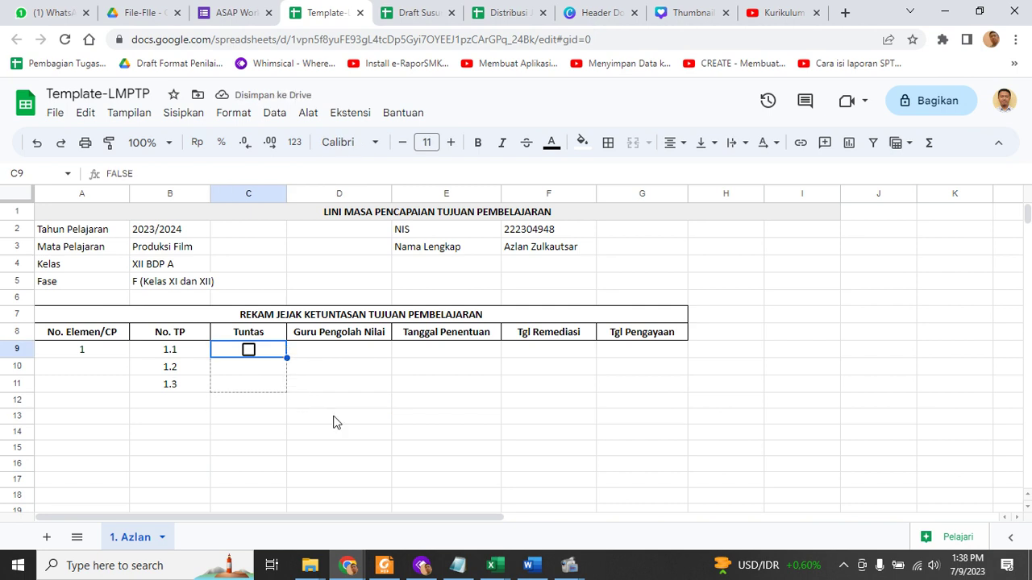
{"action": "left_click", "coordinate": [343, 418]}
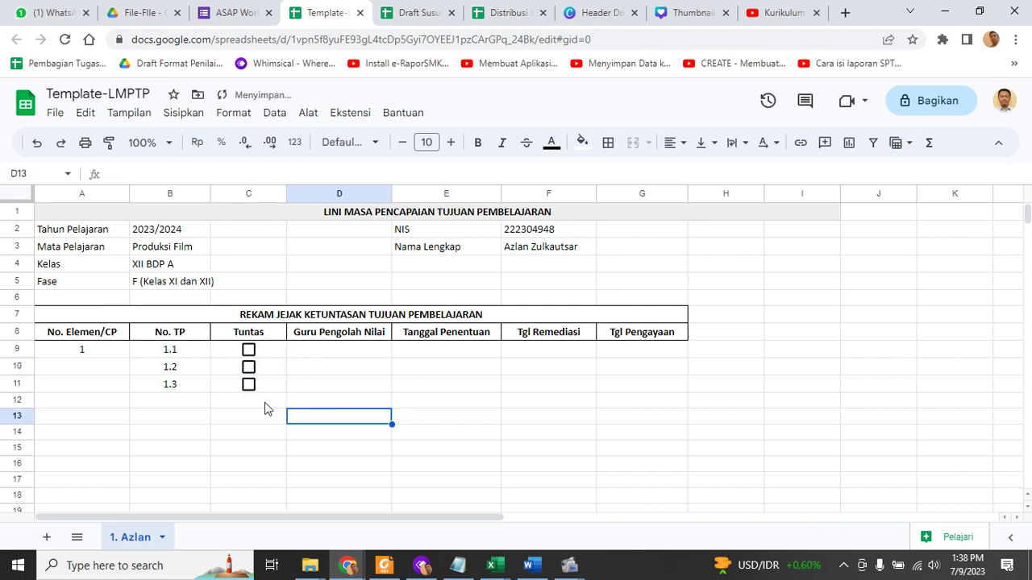
{"action": "left_click", "coordinate": [249, 350]}
{"action": "left_click", "coordinate": [249, 350]}
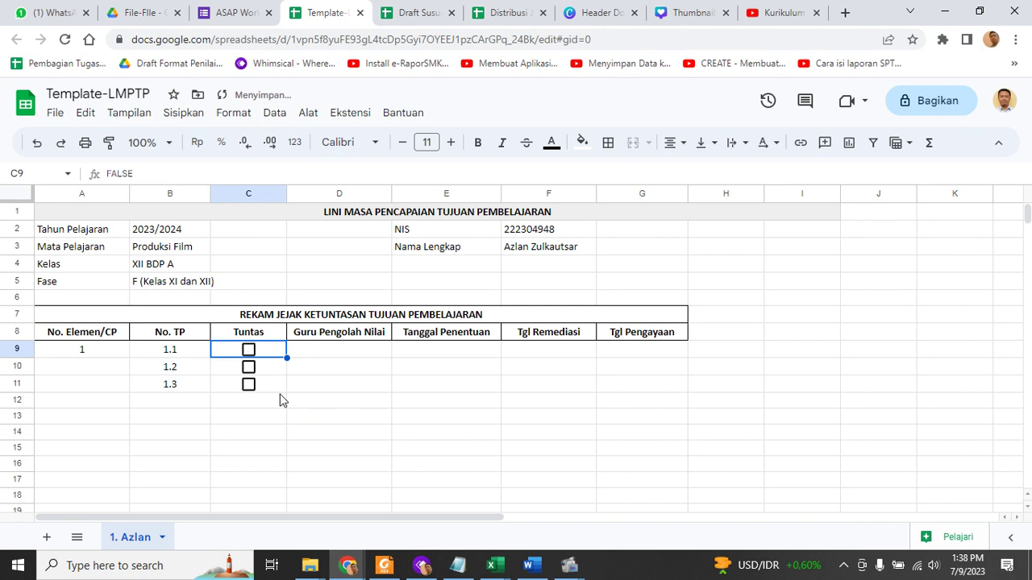
{"action": "left_click", "coordinate": [409, 409]}
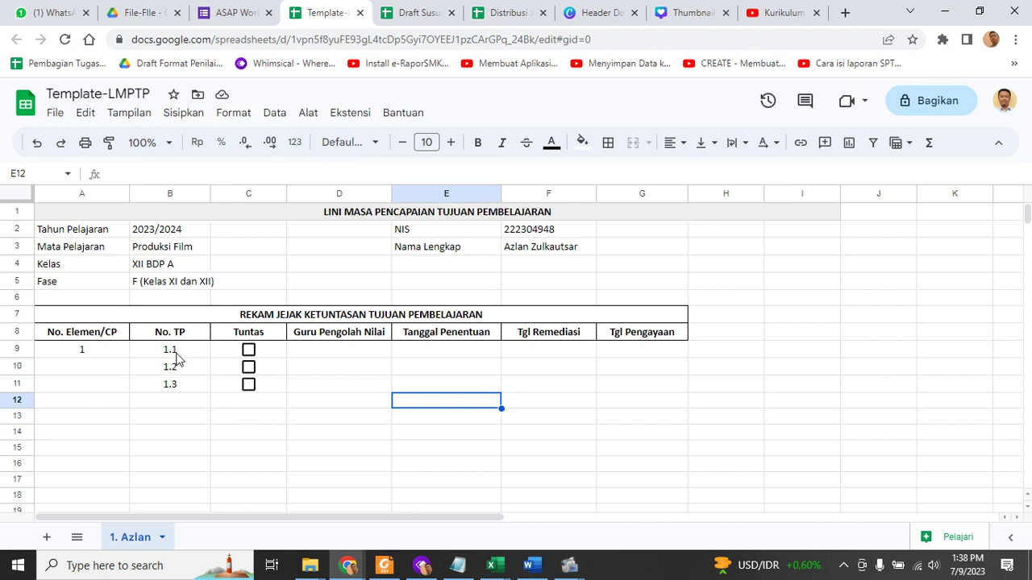
{"action": "left_click", "coordinate": [250, 351]}
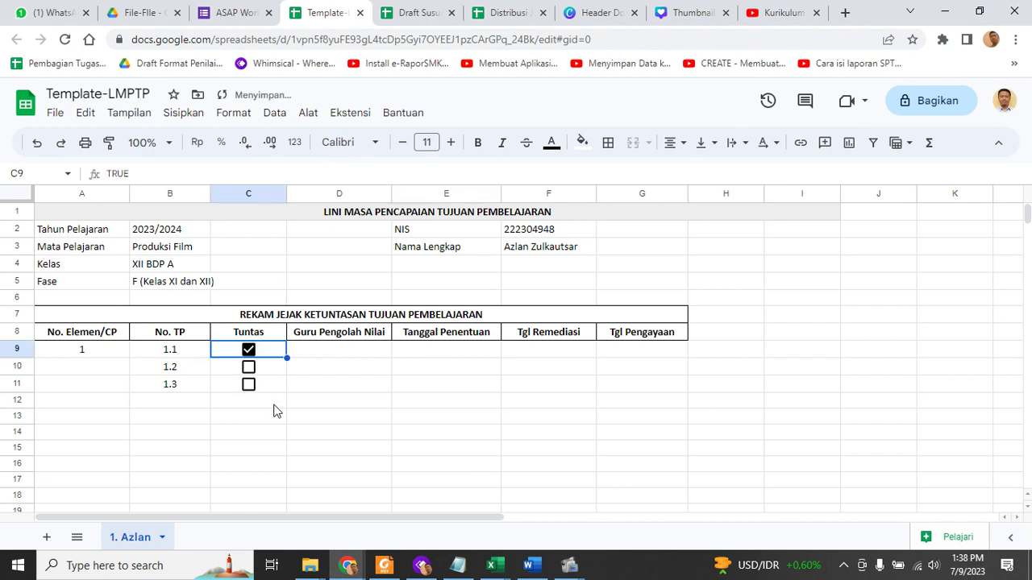
{"action": "left_click", "coordinate": [248, 351]}
{"action": "left_click", "coordinate": [368, 352]}
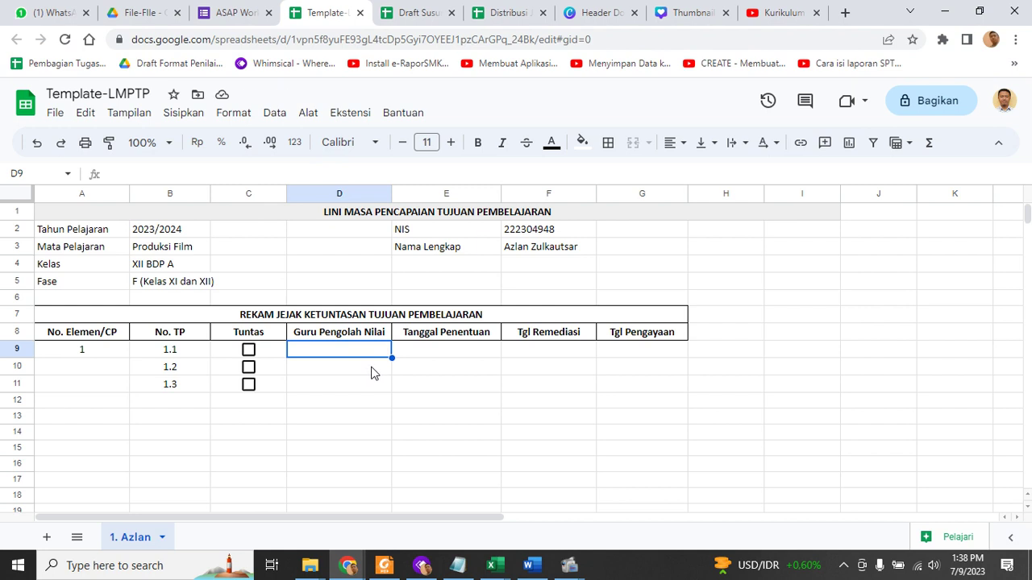
Start a dropdown validation rule for D9 and enter the first teacher's name
{"action": "left_click", "coordinate": [348, 369]}
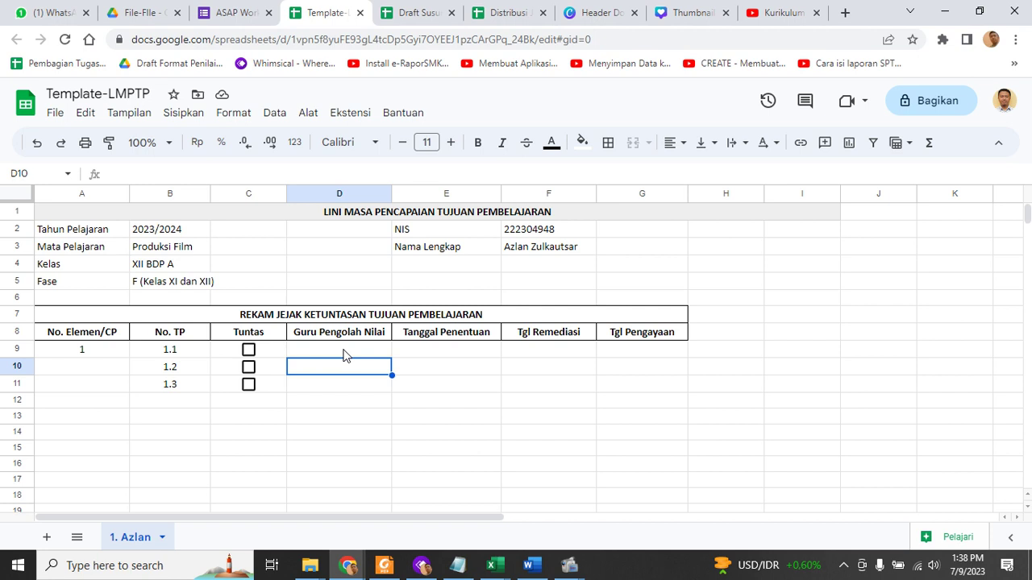
{"action": "left_click", "coordinate": [345, 355]}
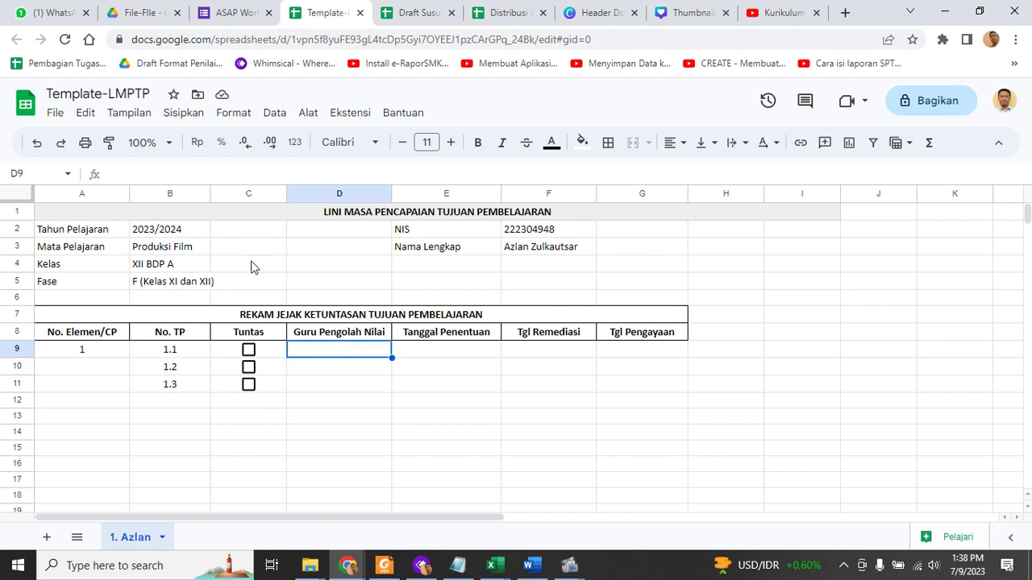
{"action": "left_click", "coordinate": [274, 112]}
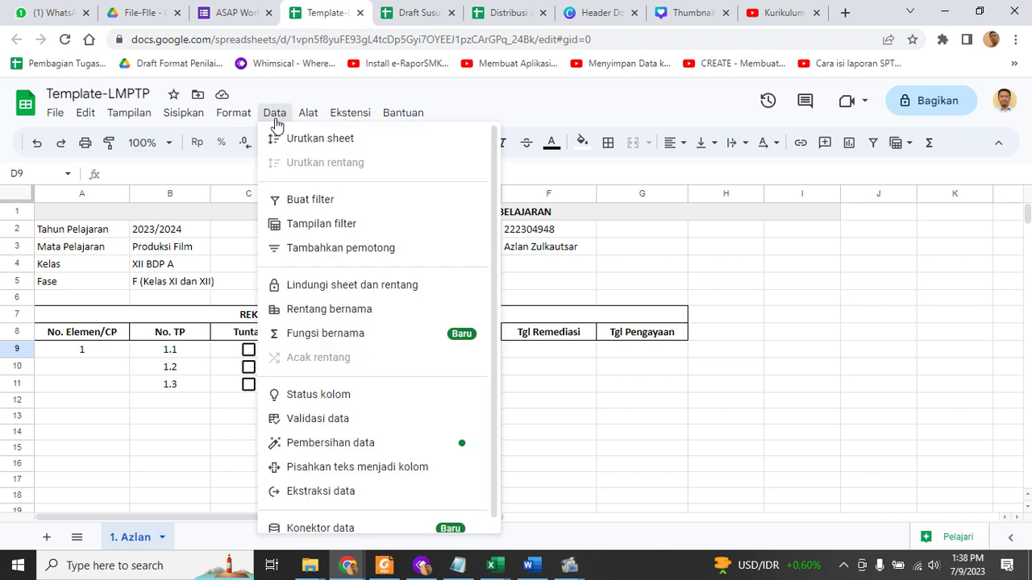
{"action": "left_click", "coordinate": [331, 425]}
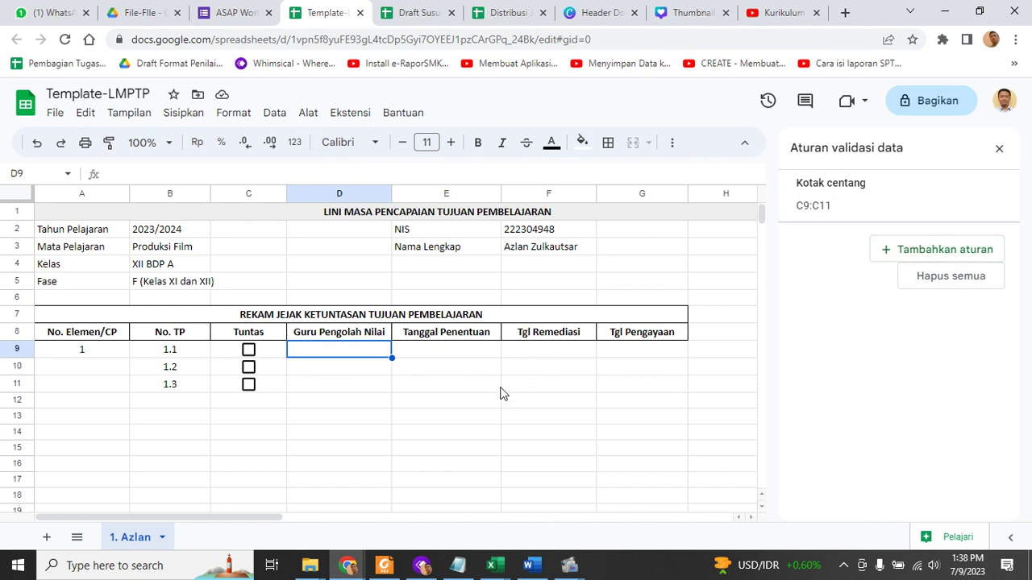
{"action": "left_click", "coordinate": [475, 357]}
{"action": "left_click", "coordinate": [368, 356]}
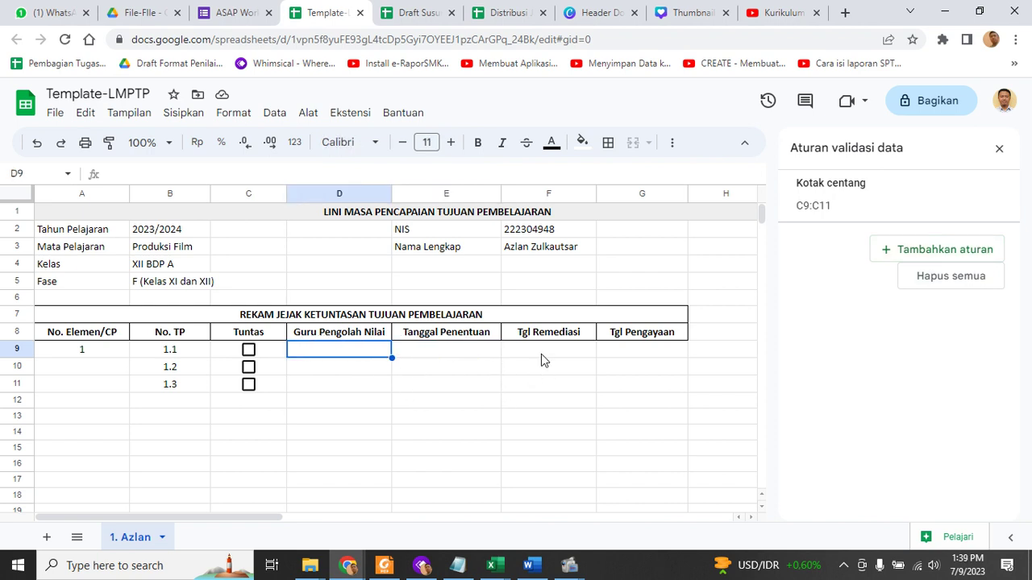
{"action": "left_click", "coordinate": [924, 256]}
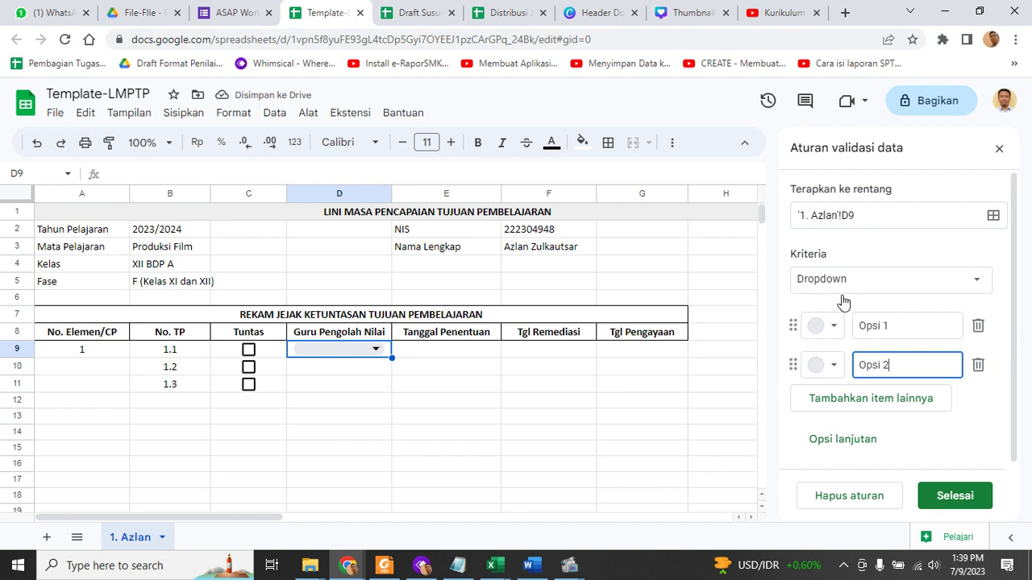
{"action": "left_click", "coordinate": [892, 326]}
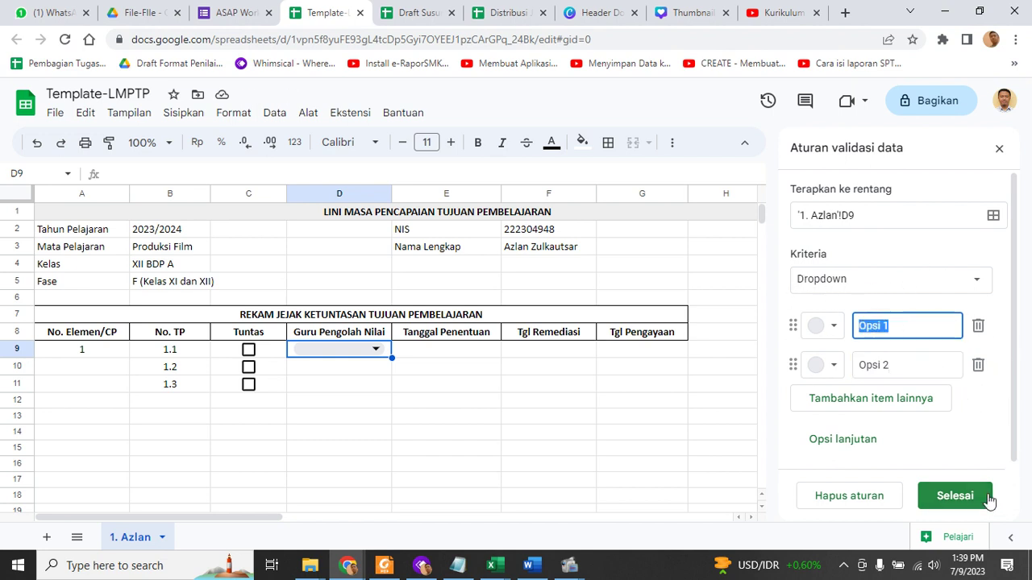
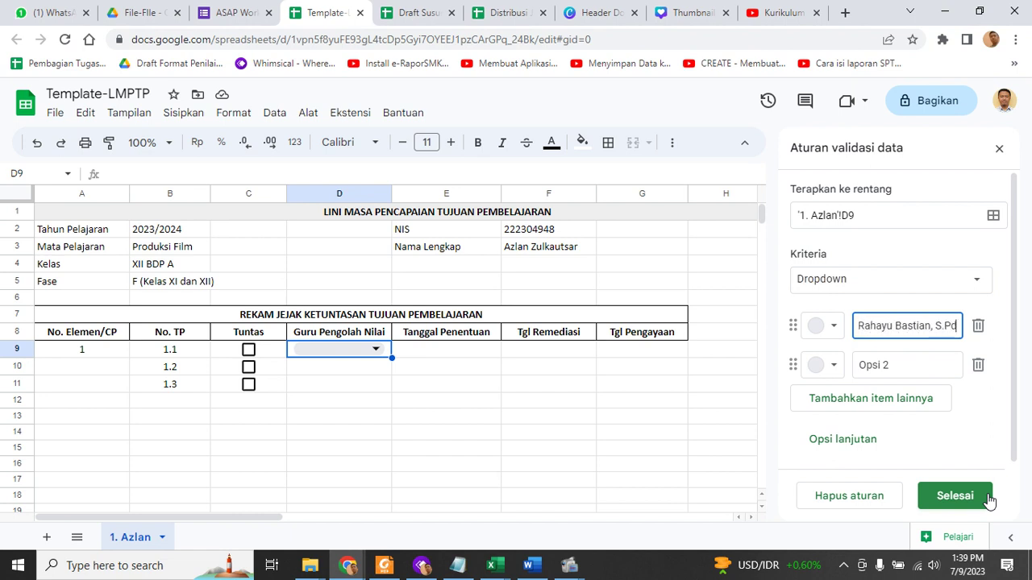
{"action": "key", "text": "Tab"}
Add five more teachers' names as dropdown options and save the rule
{"action": "left_click", "coordinate": [889, 366]}
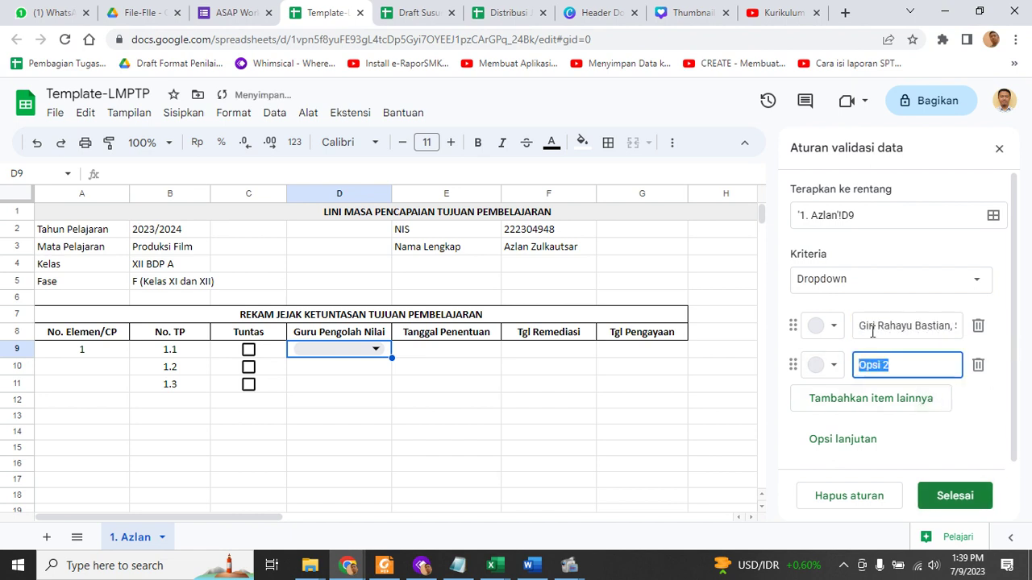
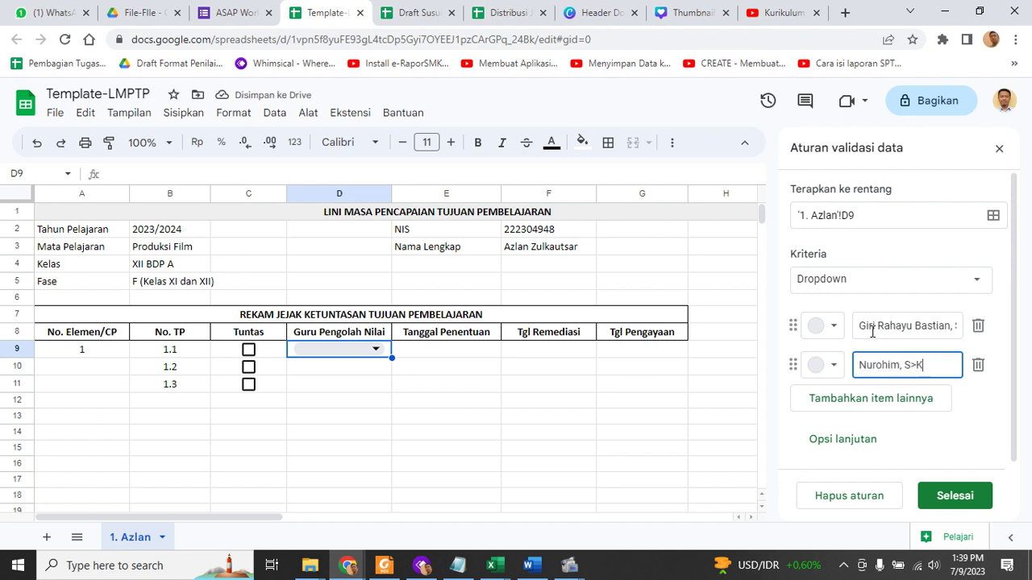
{"action": "left_click", "coordinate": [861, 399]}
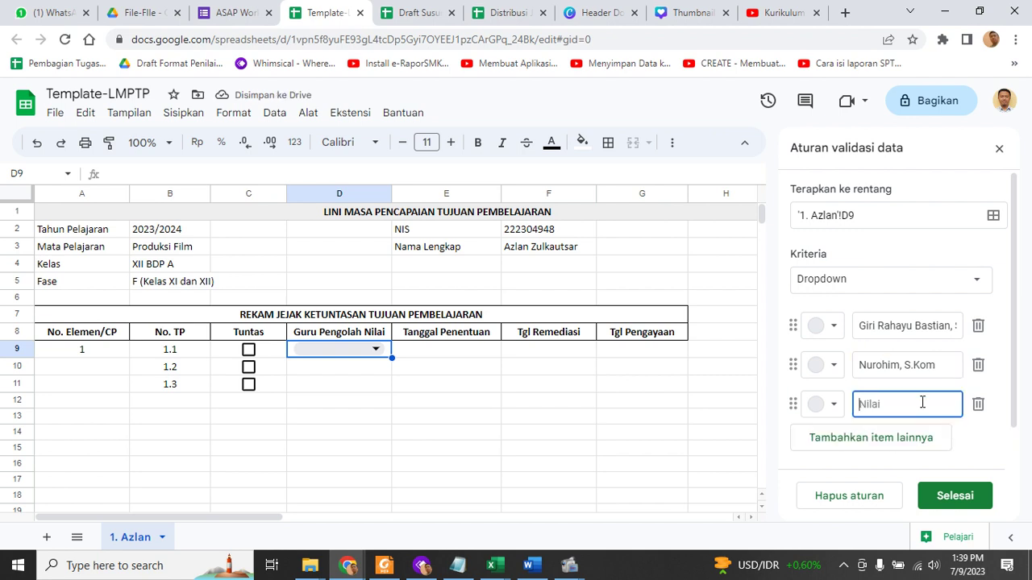
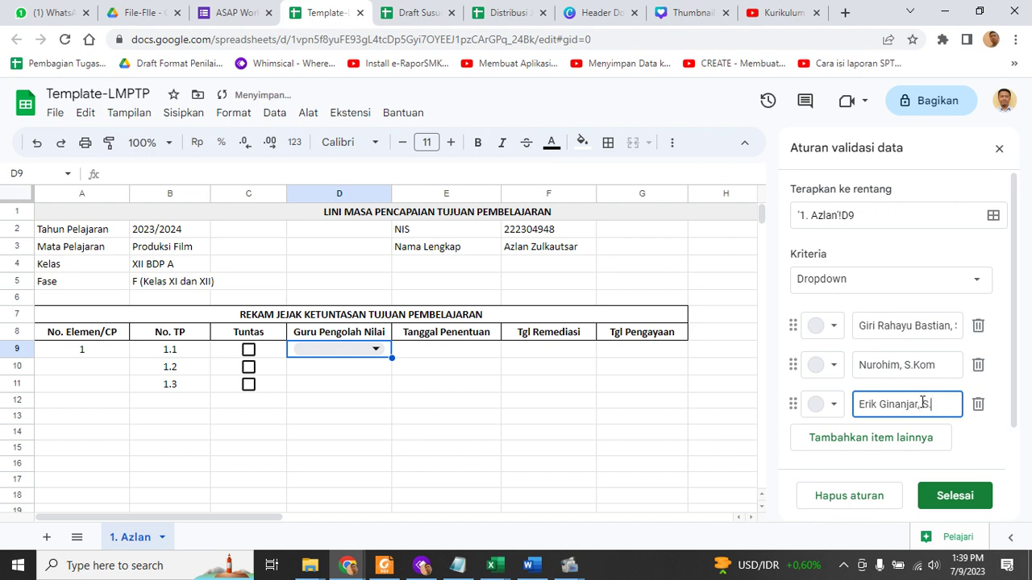
{"action": "type", "text": ".T"}
{"action": "left_click", "coordinate": [922, 442]}
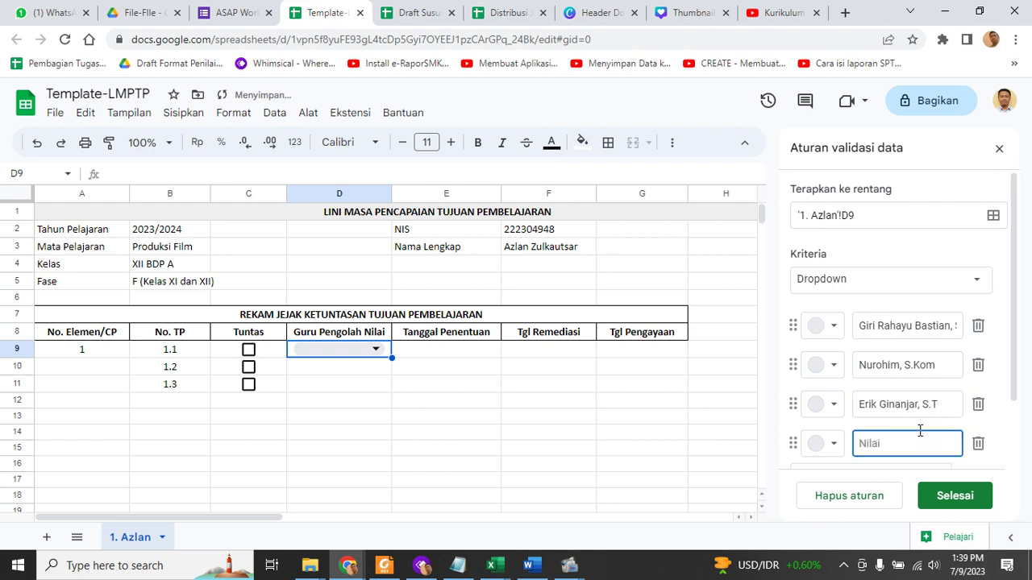
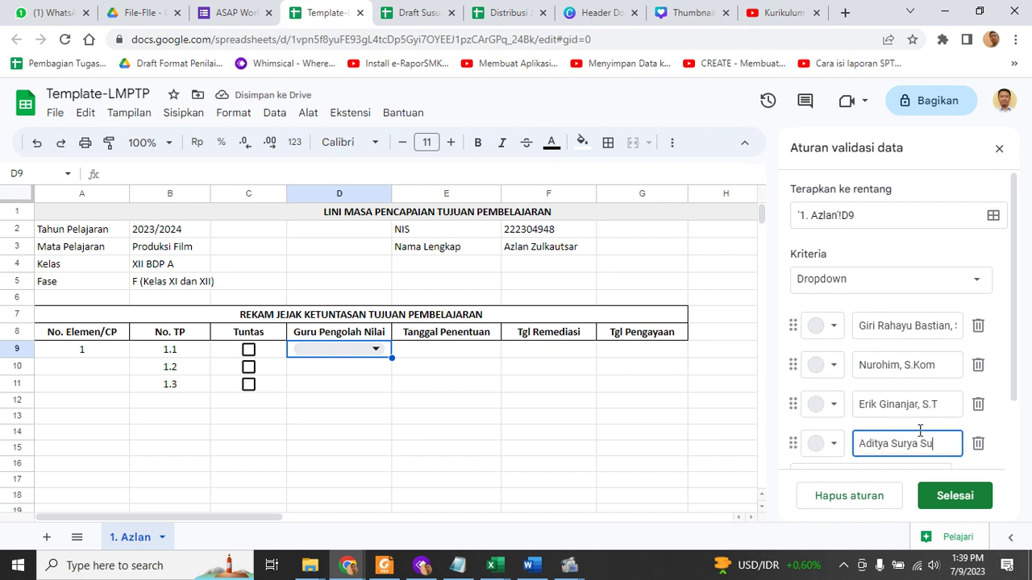
{"action": "type", "text": ".T"}
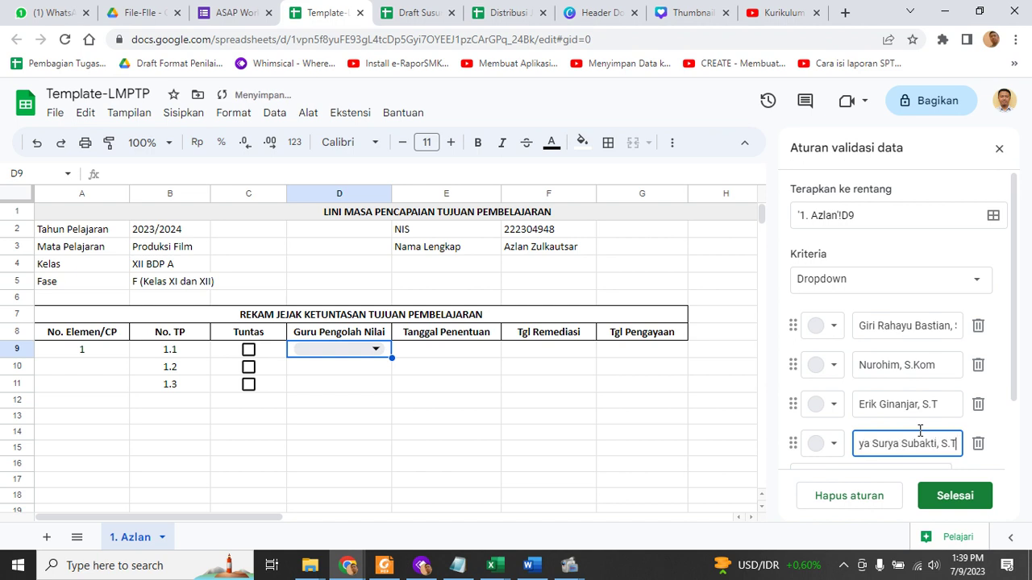
{"action": "scroll", "coordinate": [920, 430], "scroll_direction": "down", "scroll_amount": 2}
{"action": "left_click", "coordinate": [910, 395]}
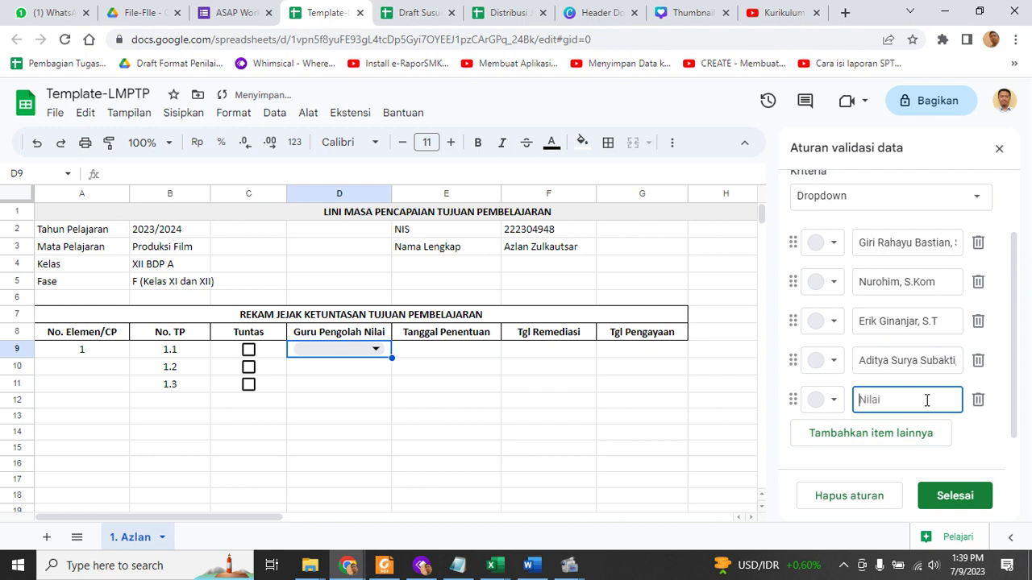
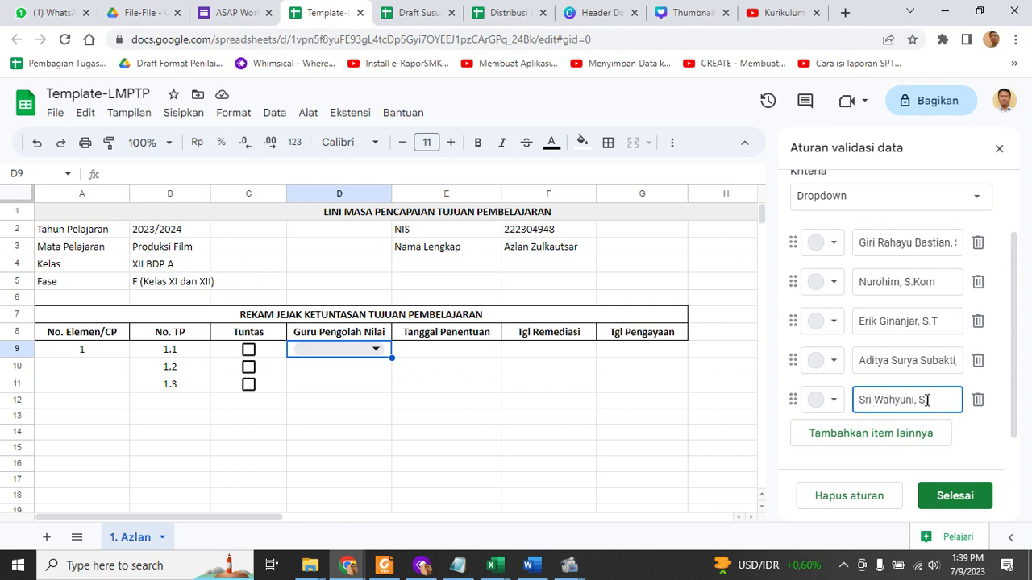
{"action": "type", "text": ".T"}
{"action": "left_click", "coordinate": [919, 439]}
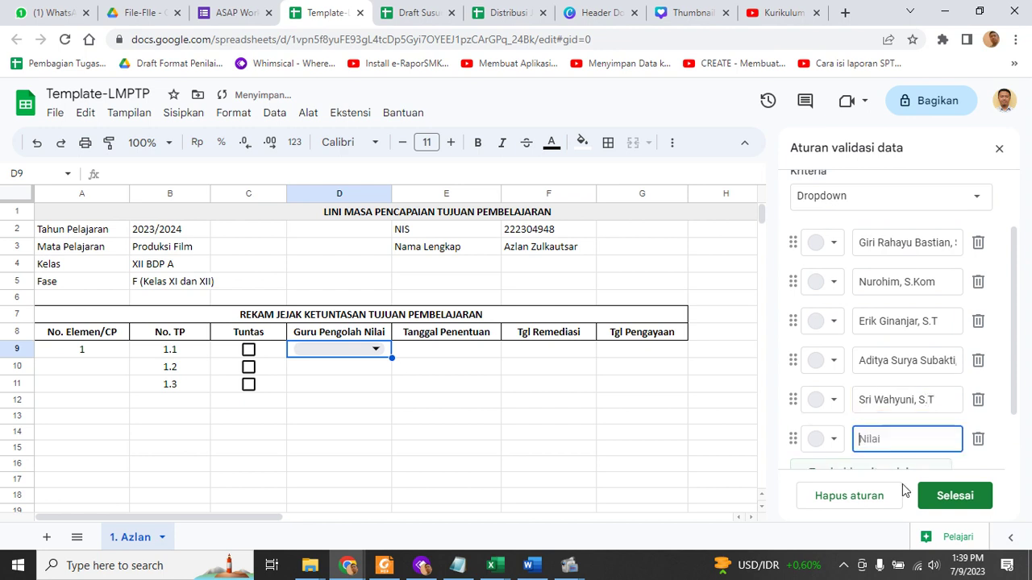
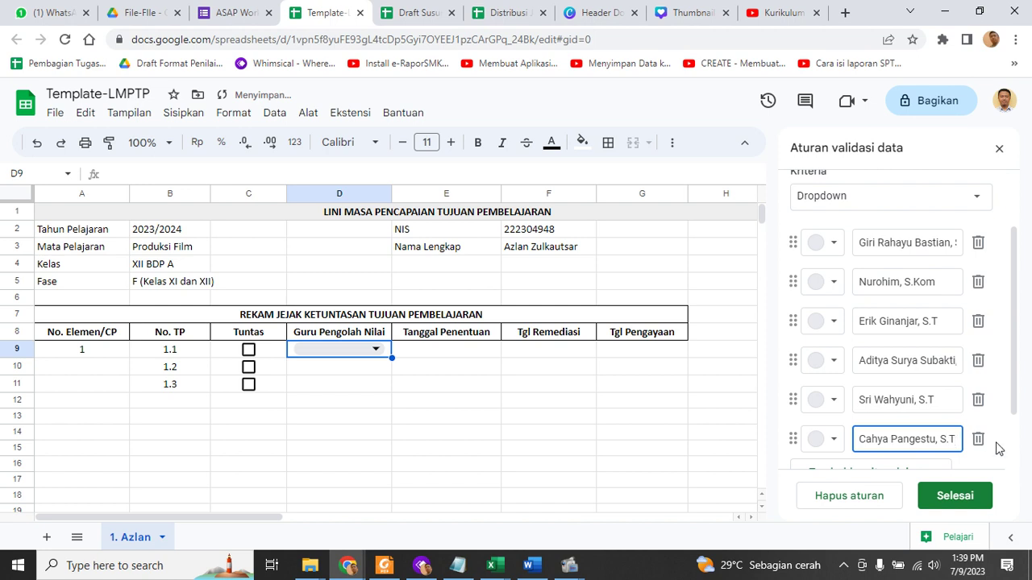
{"action": "scroll", "coordinate": [997, 448], "scroll_direction": "down", "scroll_amount": 2}
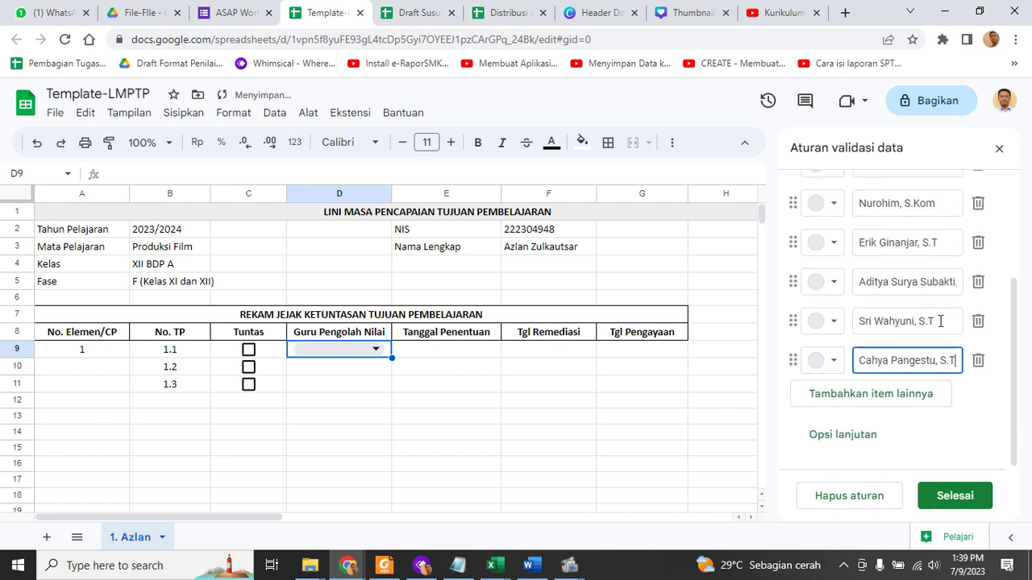
{"action": "scroll", "coordinate": [916, 436], "scroll_direction": "up", "scroll_amount": 4}
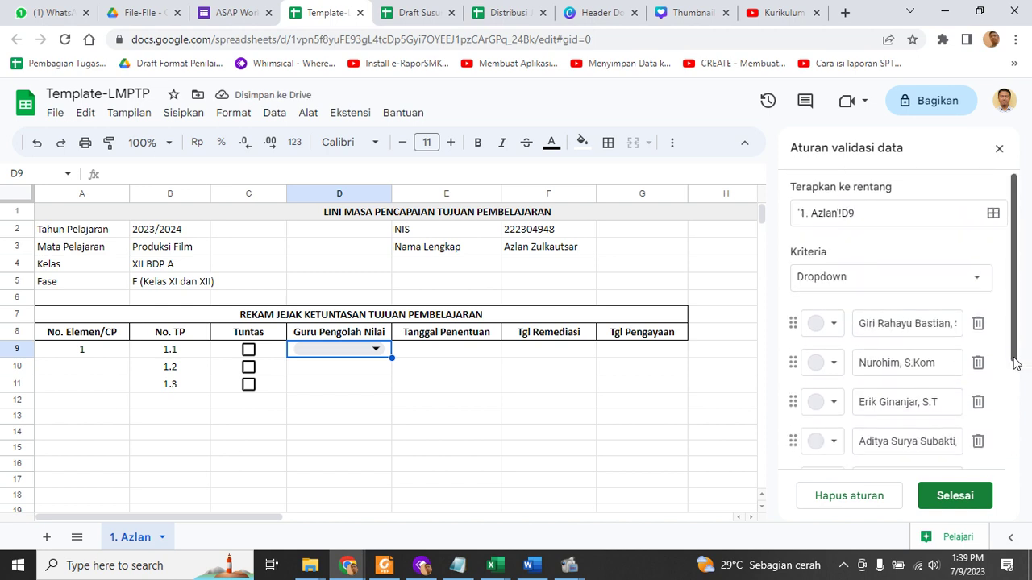
{"action": "left_click_drag", "start_coordinate": [1016, 362], "coordinate": [996, 520]}
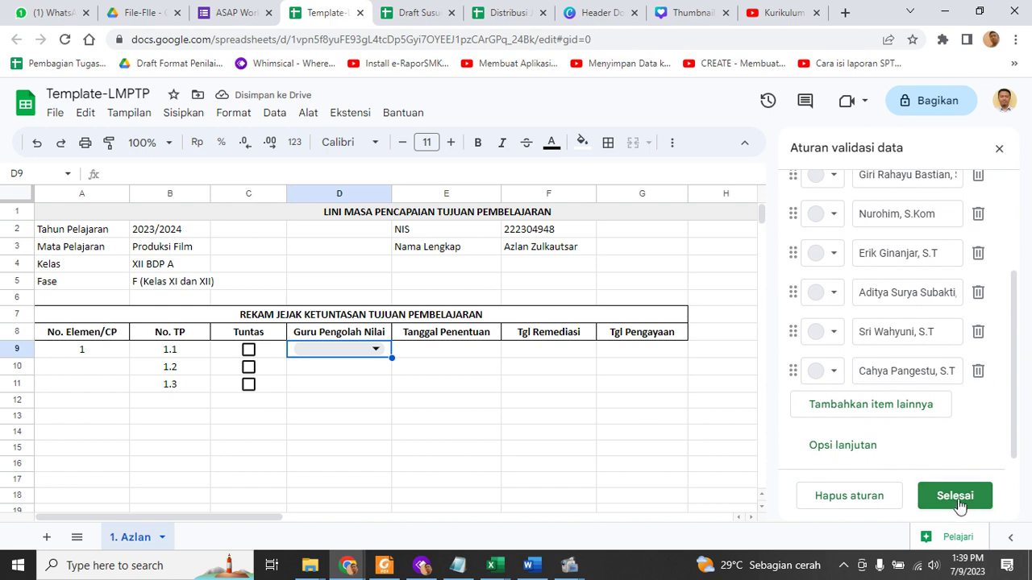
{"action": "left_click", "coordinate": [958, 499]}
Check the D9 teacher list and fill the dropdown down to D10:D11
{"action": "left_click", "coordinate": [397, 450]}
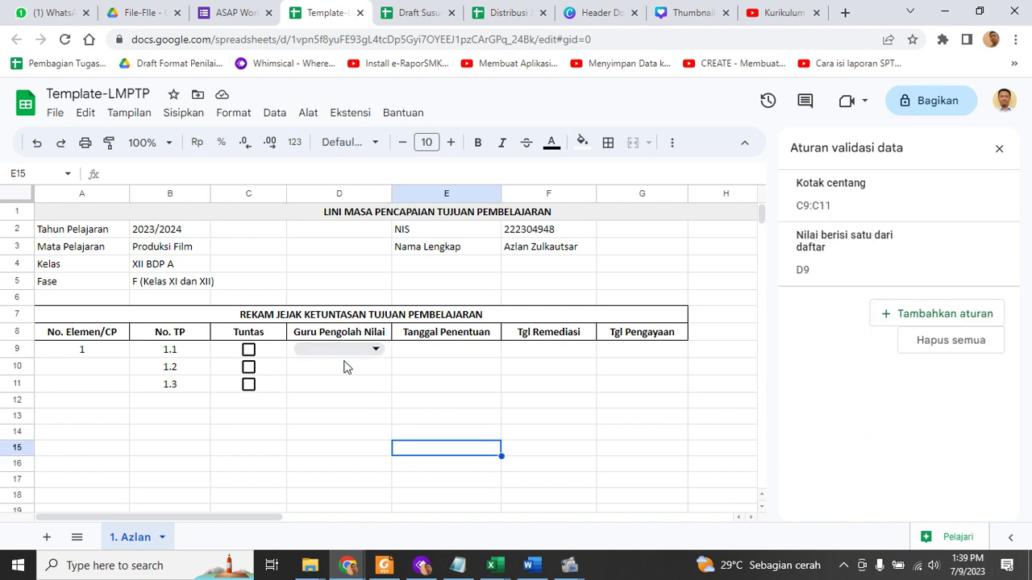
{"action": "left_click", "coordinate": [376, 352]}
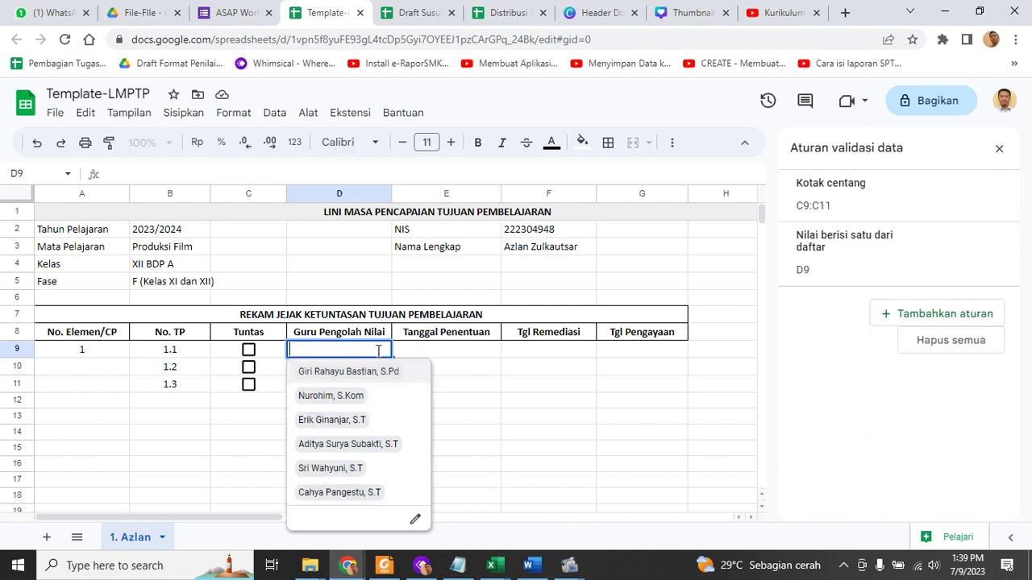
{"action": "left_click", "coordinate": [532, 401]}
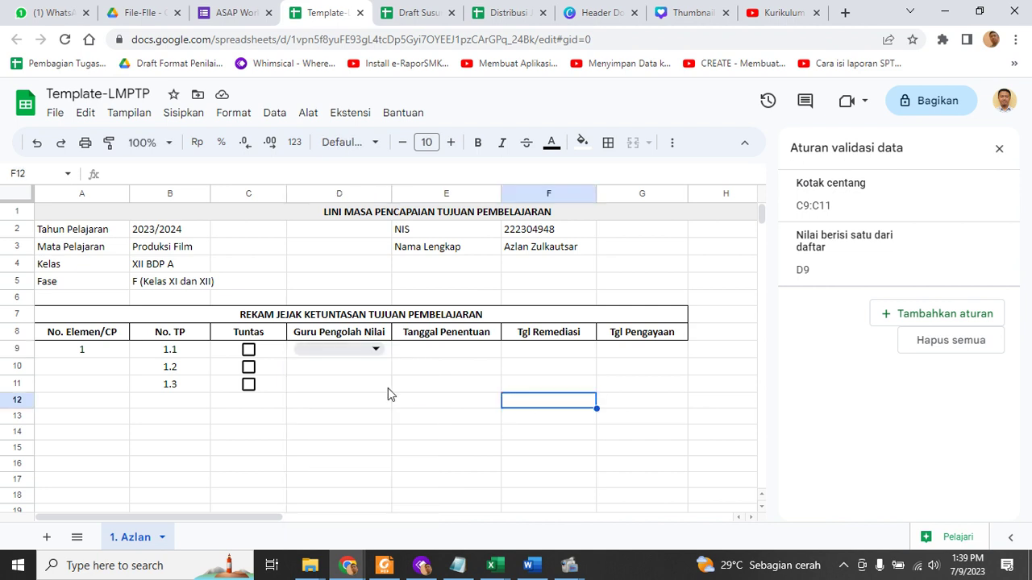
{"action": "left_click", "coordinate": [387, 354]}
{"action": "left_click_drag", "start_coordinate": [392, 358], "coordinate": [391, 390]}
{"action": "left_click", "coordinate": [510, 456]}
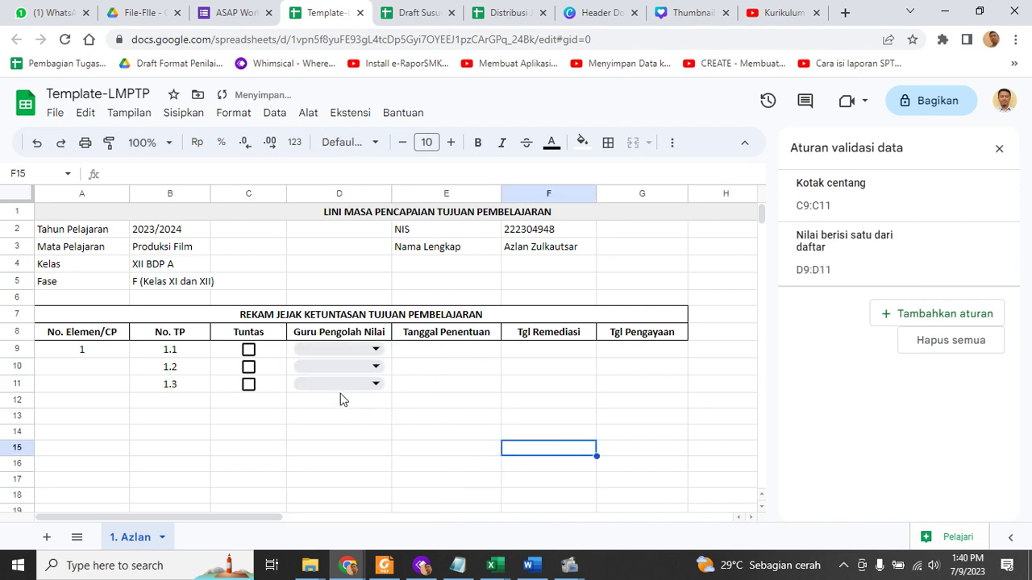
{"action": "left_click", "coordinate": [343, 385]}
{"action": "left_click", "coordinate": [508, 416]}
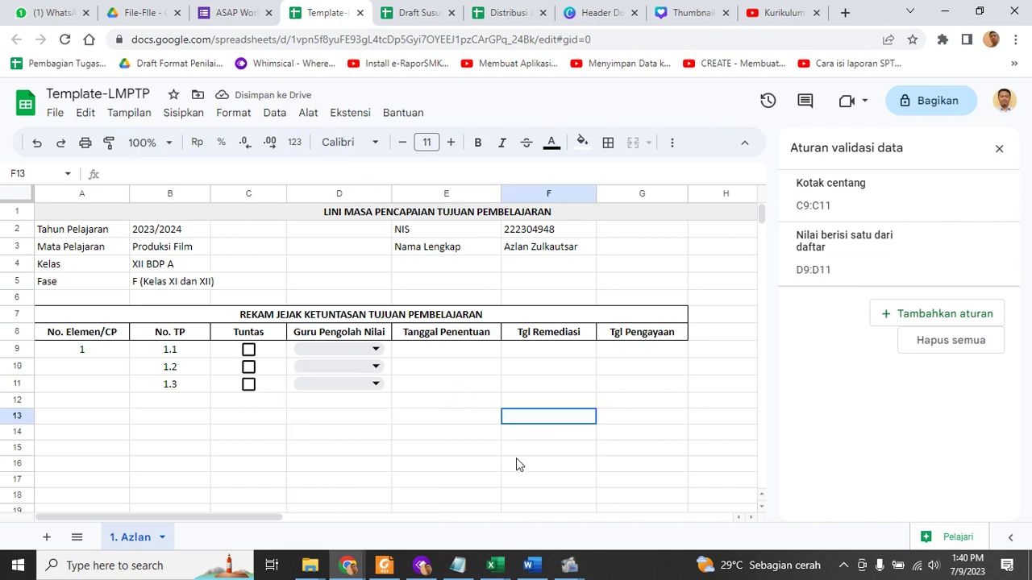
Enter '12/Januari/2020 in E9, delete it again, and close the validation panel
{"action": "left_click", "coordinate": [464, 356]}
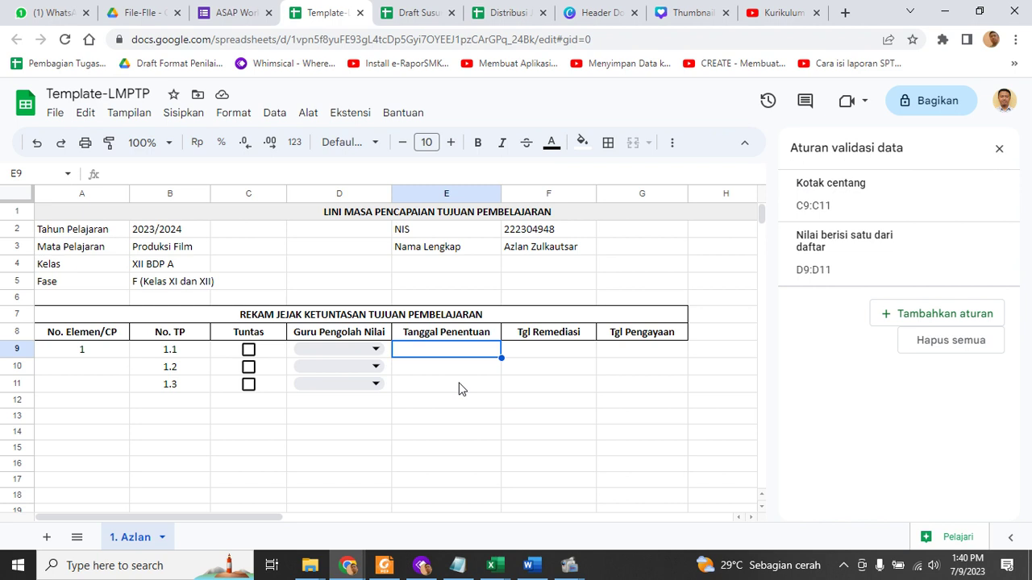
{"action": "type", "text": "'"}
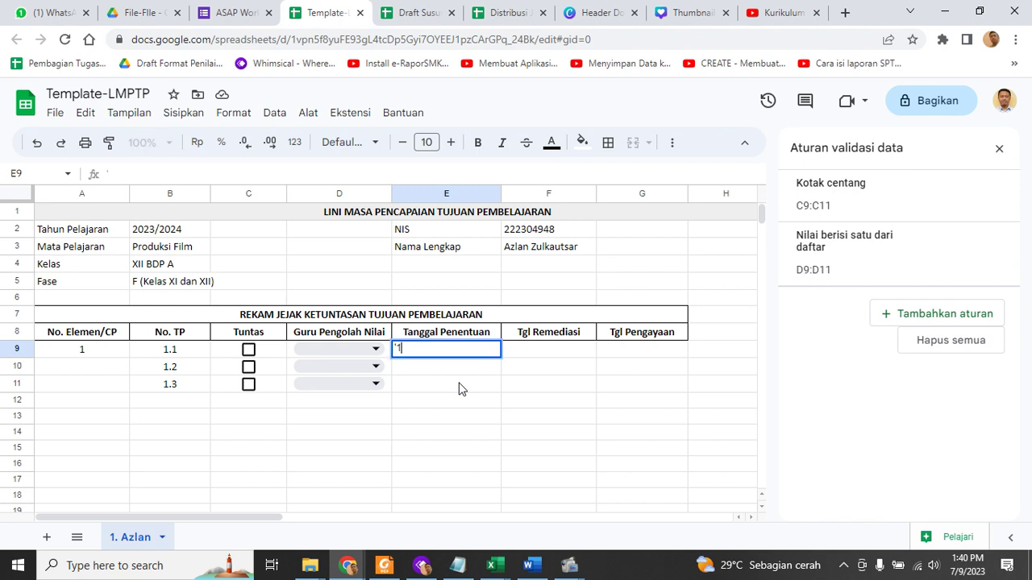
{"action": "type", "text": "12/Januari/2"}
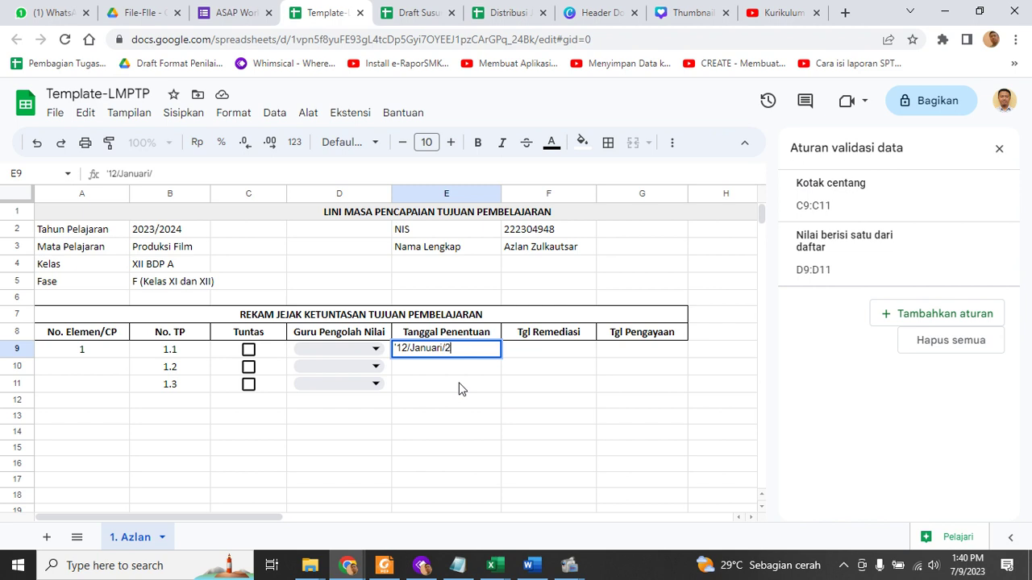
{"action": "type", "text": "020"}
{"action": "key", "text": "Return"}
{"action": "left_click", "coordinate": [458, 389]}
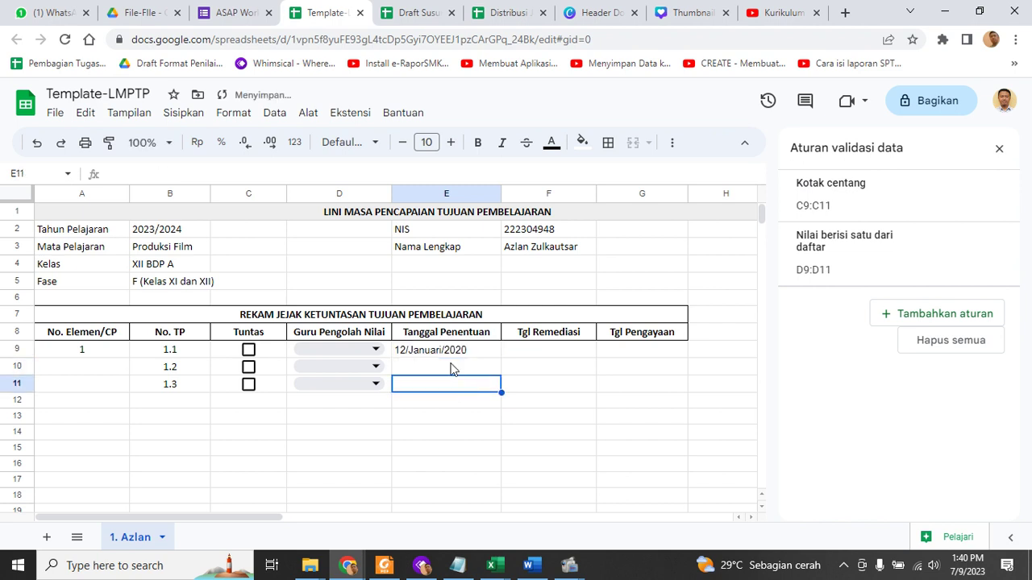
{"action": "left_click", "coordinate": [451, 353]}
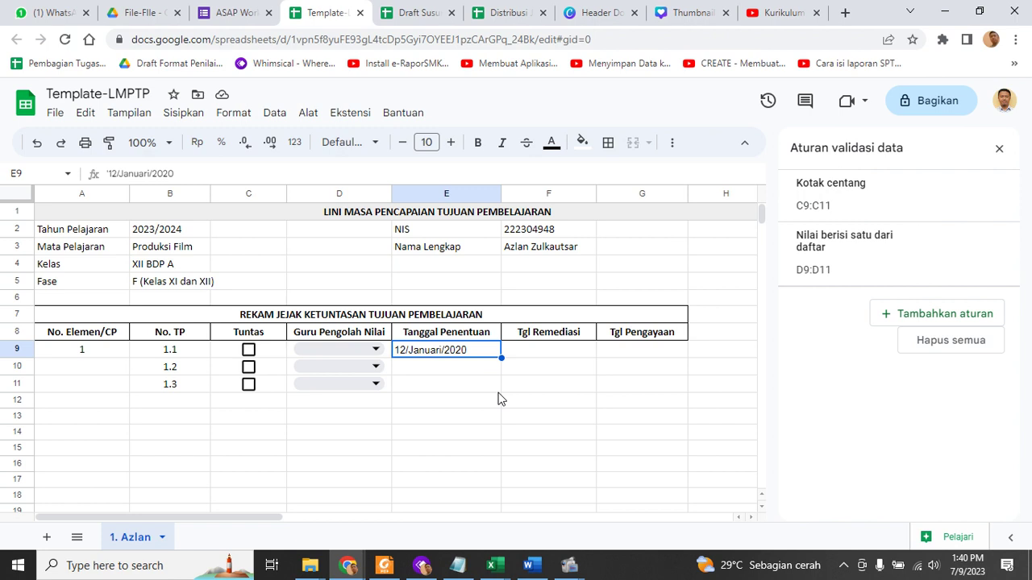
{"action": "key", "text": "Delete"}
{"action": "left_click", "coordinate": [498, 401]}
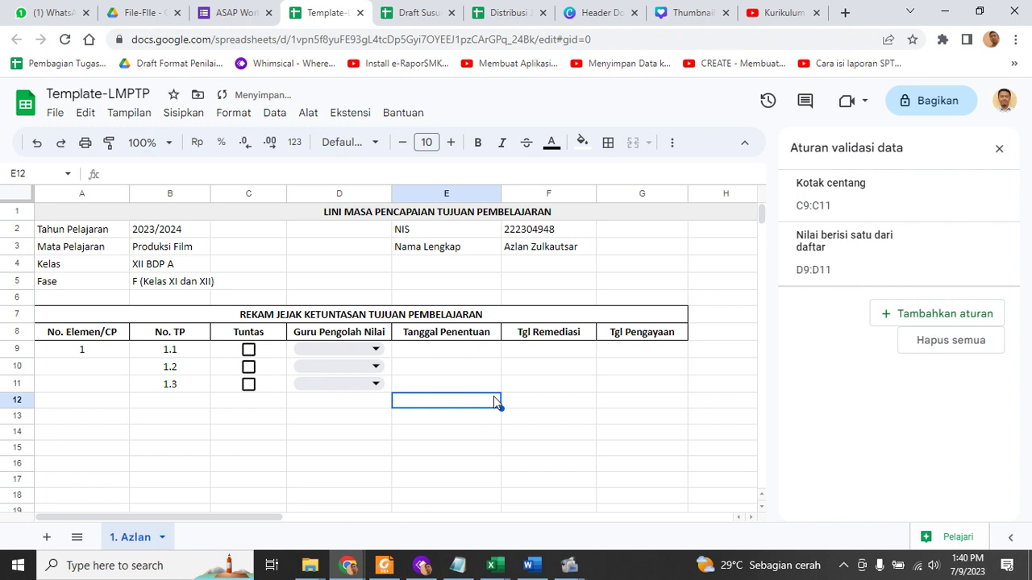
{"action": "left_click", "coordinate": [476, 354]}
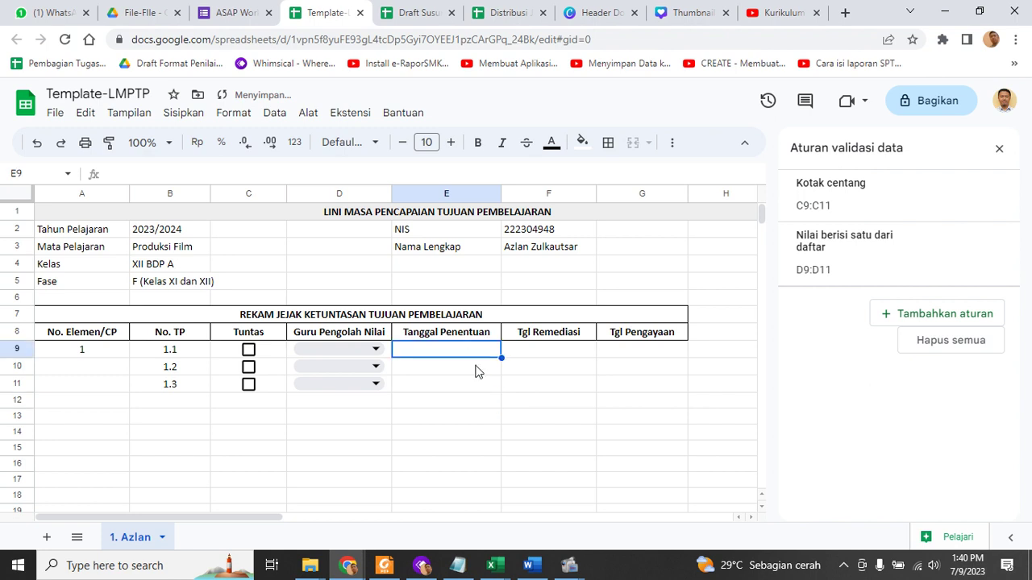
{"action": "left_click", "coordinate": [999, 148]}
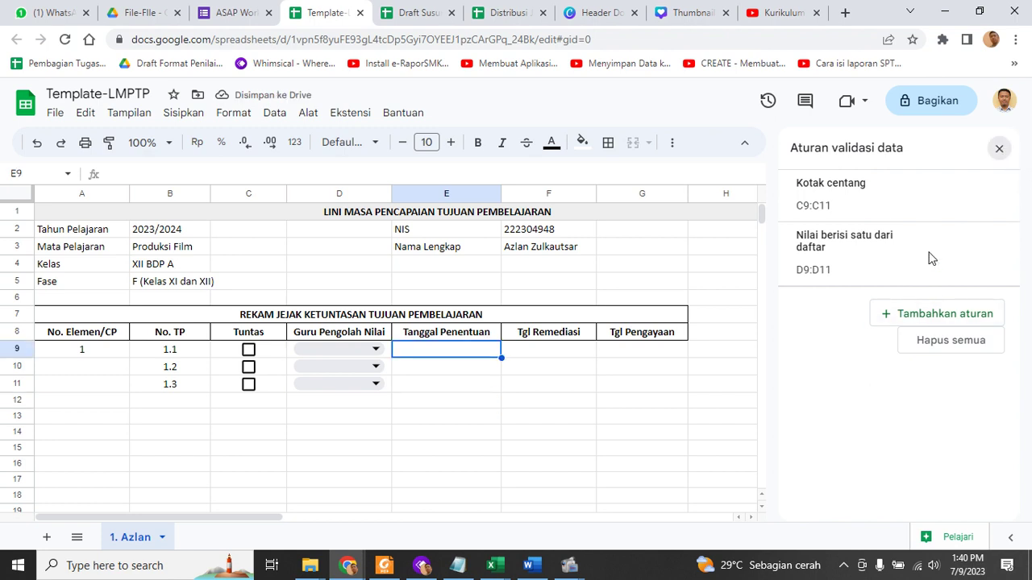
Add an 'Adalah tanggal yang valid' validation rule to E9
{"action": "left_click", "coordinate": [464, 371]}
{"action": "left_click", "coordinate": [440, 352]}
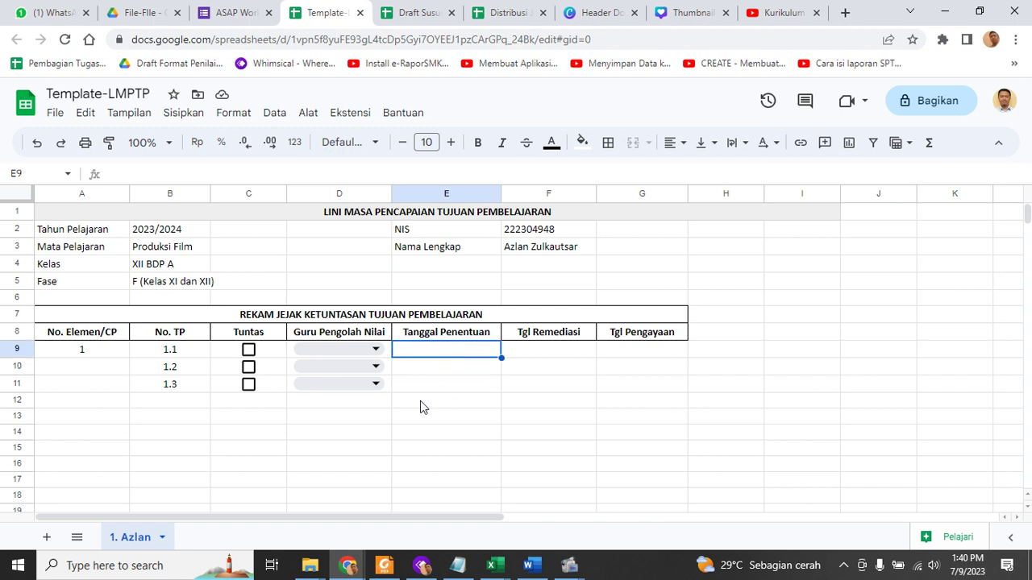
{"action": "left_click", "coordinate": [272, 114]}
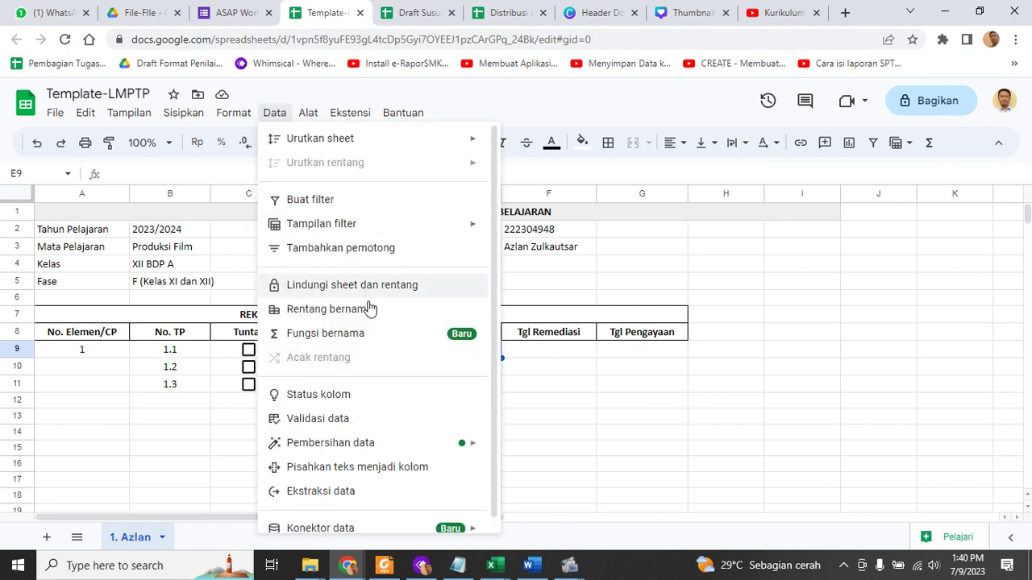
{"action": "left_click", "coordinate": [364, 421]}
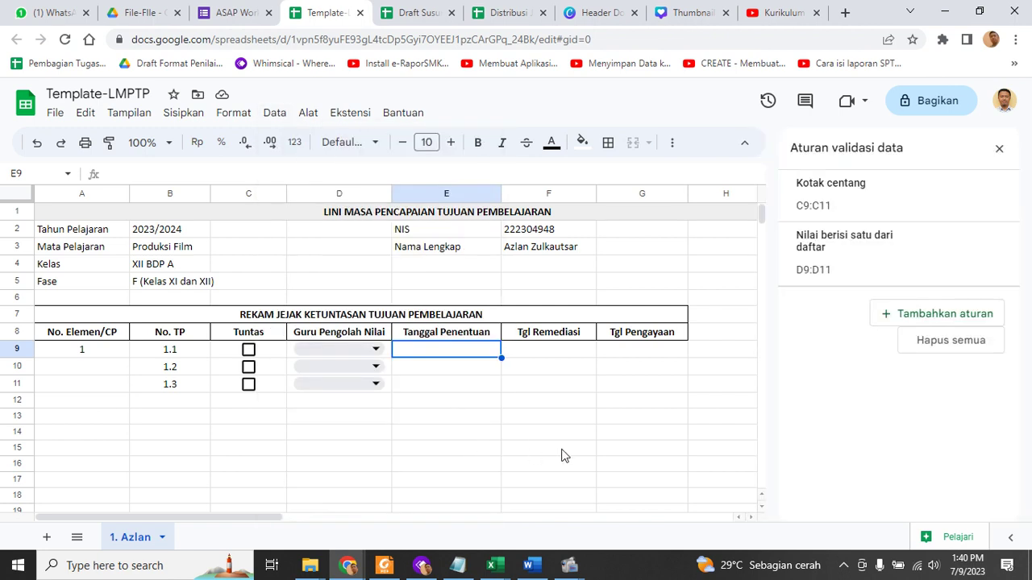
{"action": "left_click", "coordinate": [972, 323]}
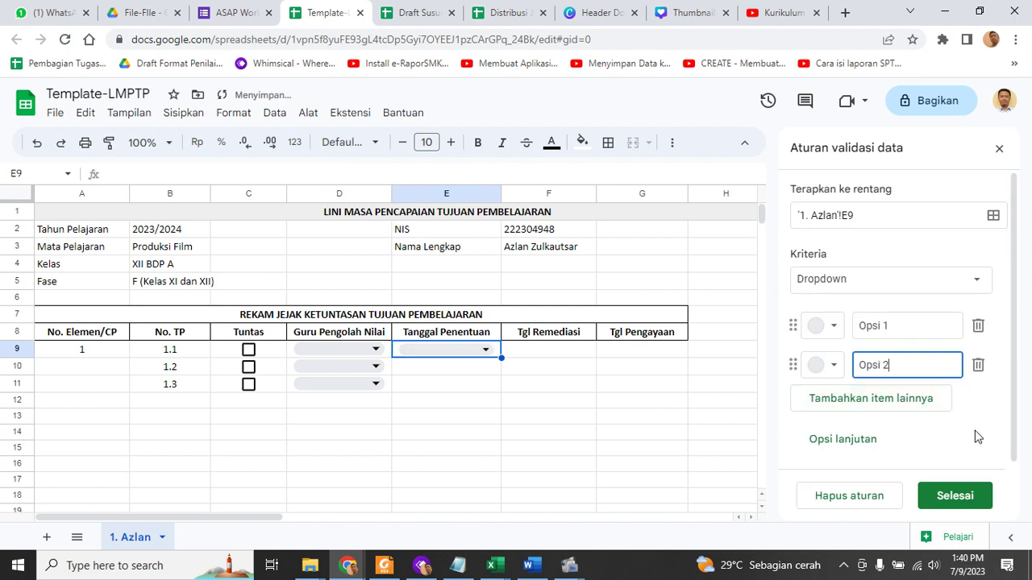
{"action": "left_click", "coordinate": [948, 283]}
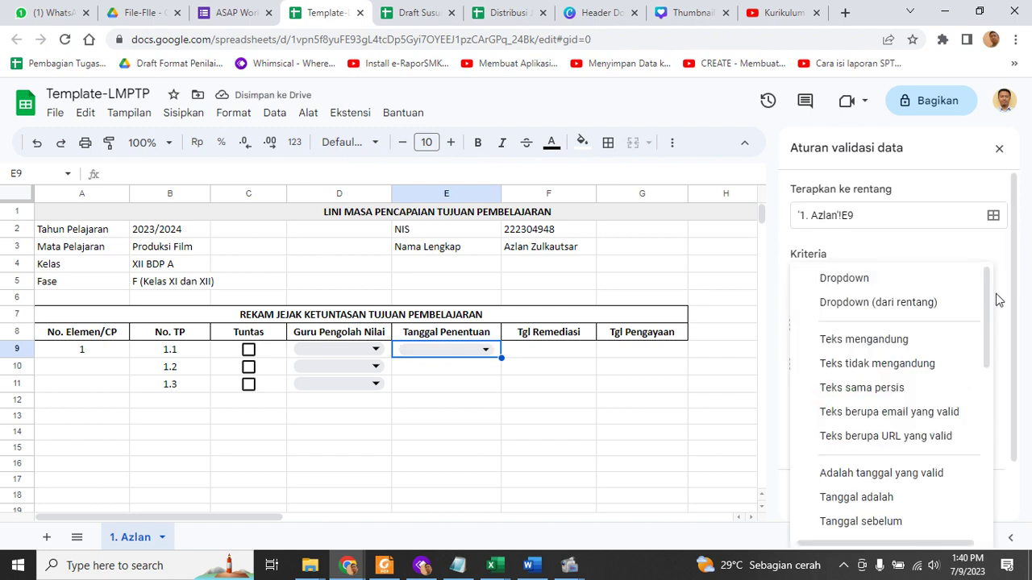
{"action": "left_click_drag", "start_coordinate": [991, 292], "coordinate": [1007, 511]}
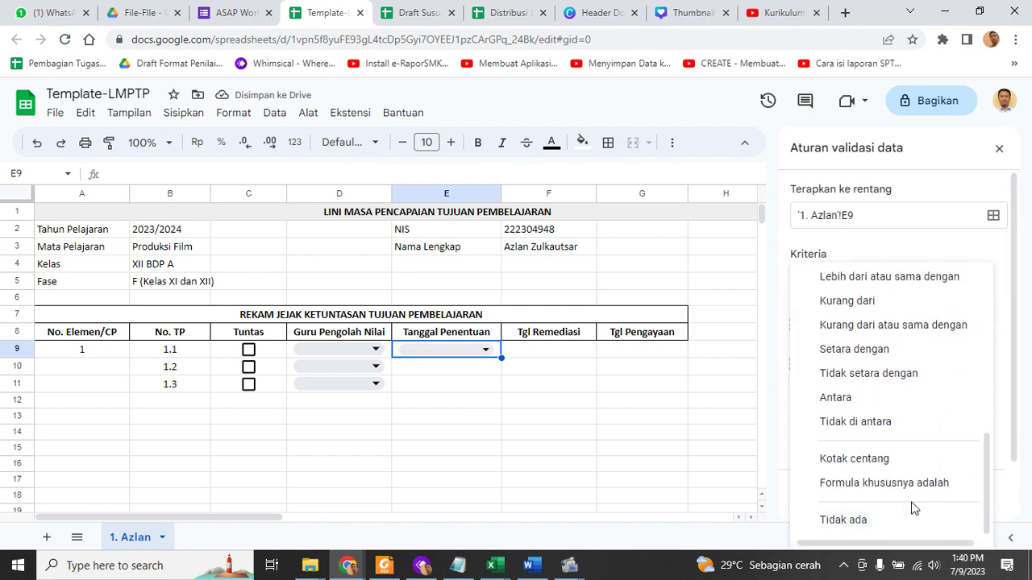
{"action": "left_click_drag", "start_coordinate": [990, 460], "coordinate": [990, 349]}
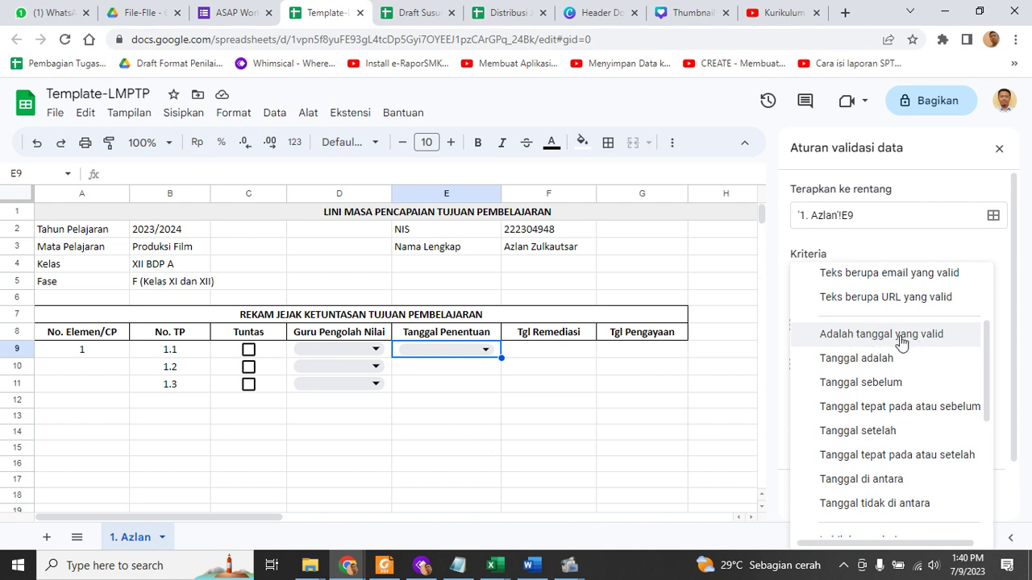
{"action": "left_click", "coordinate": [901, 342]}
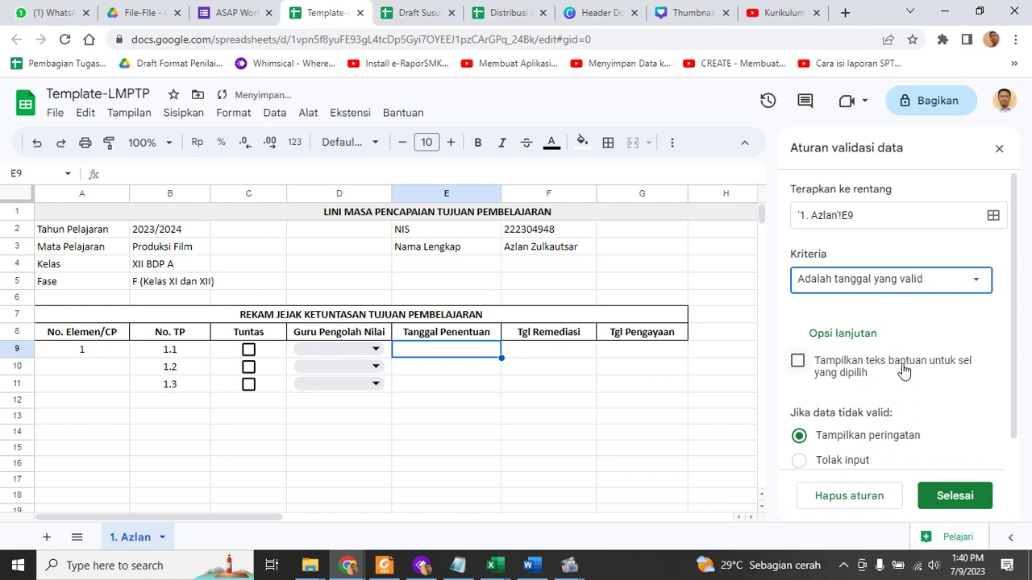
{"action": "left_click_drag", "start_coordinate": [1019, 365], "coordinate": [1015, 415]}
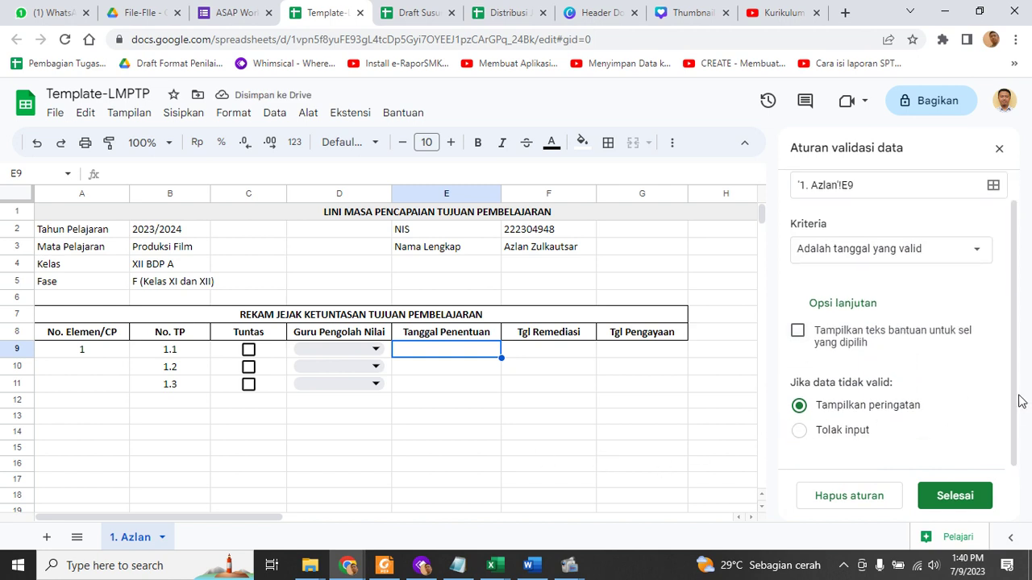
{"action": "scroll", "coordinate": [1020, 401], "scroll_direction": "up", "scroll_amount": 1}
{"action": "scroll", "coordinate": [1015, 345], "scroll_direction": "down", "scroll_amount": 1}
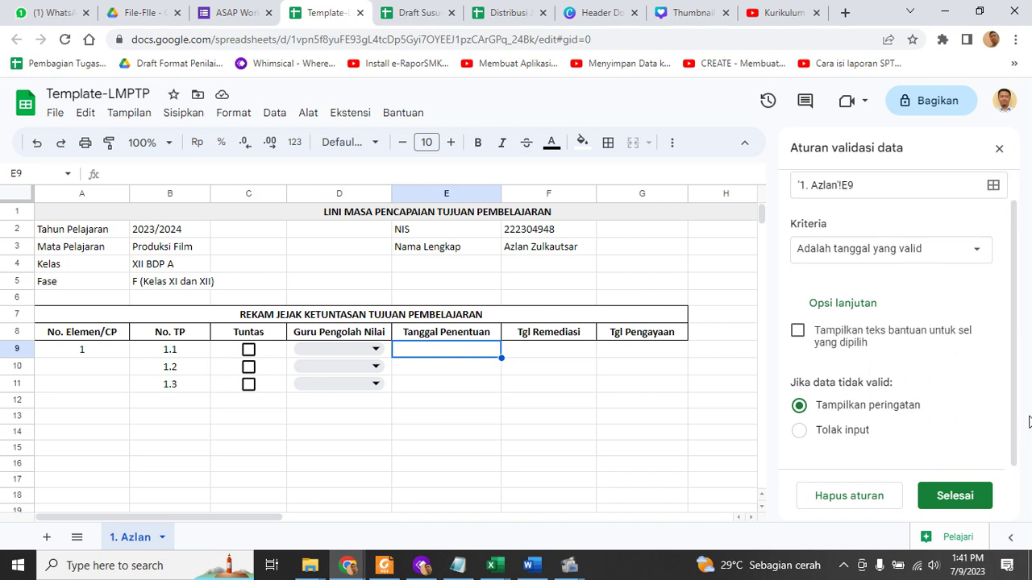
{"action": "left_click", "coordinate": [973, 497]}
{"action": "left_click", "coordinate": [999, 149]}
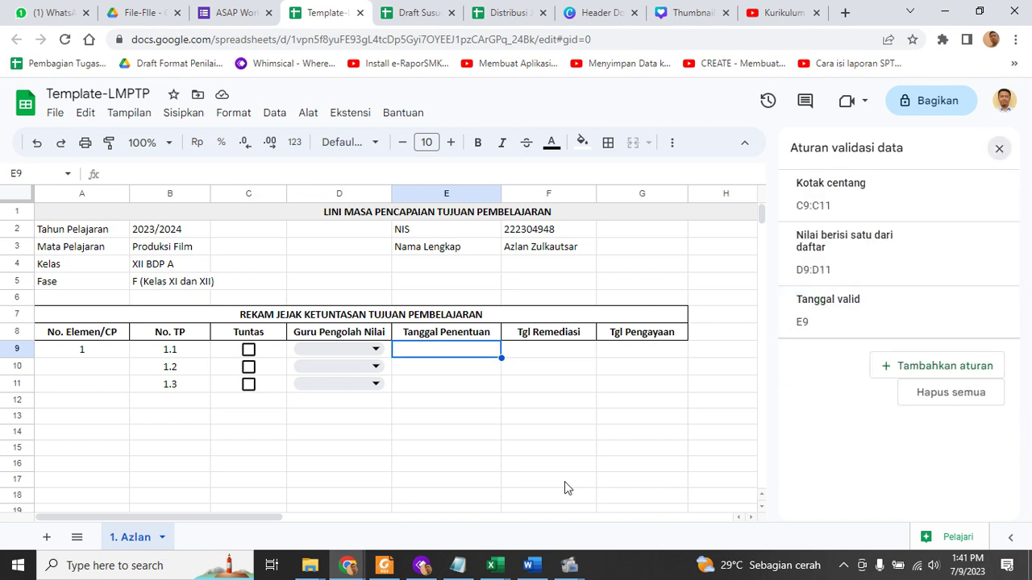
{"action": "left_click", "coordinate": [493, 431]}
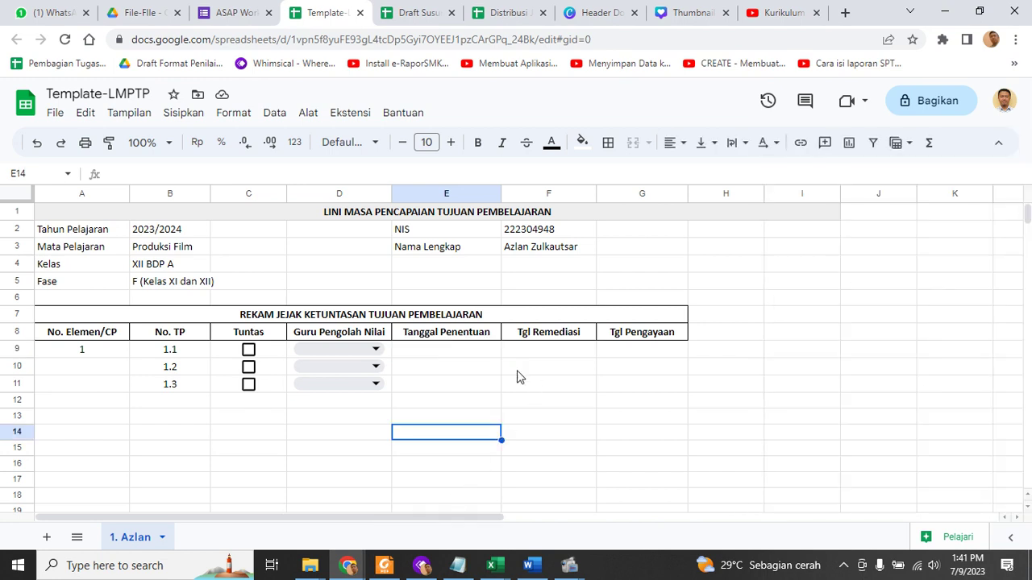
Pick 25 July 2023 from E9's calendar and fill down to 26/07 and 27/07/2023
{"action": "double_click", "coordinate": [469, 352]}
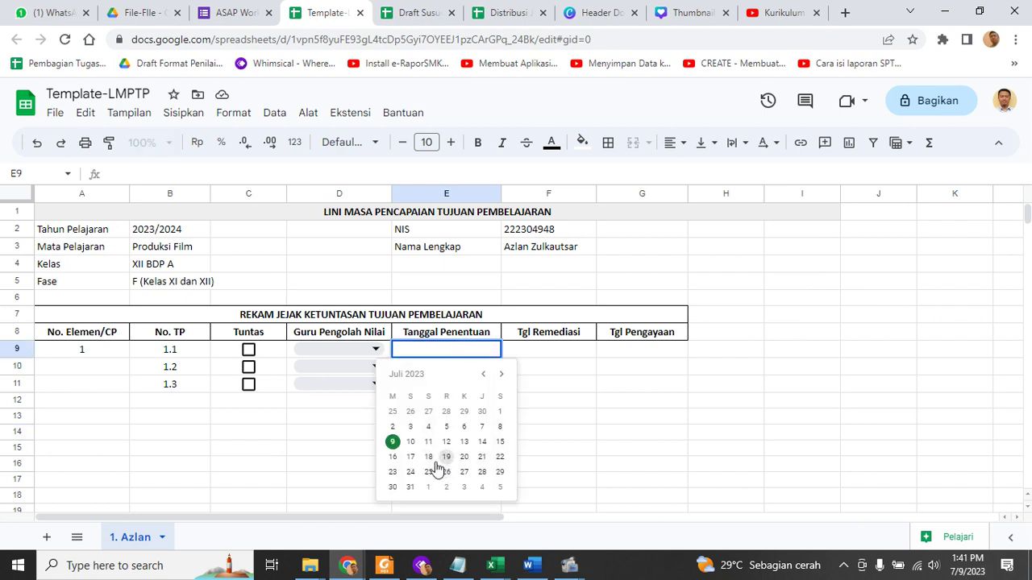
{"action": "left_click", "coordinate": [484, 375]}
{"action": "left_click", "coordinate": [484, 375]}
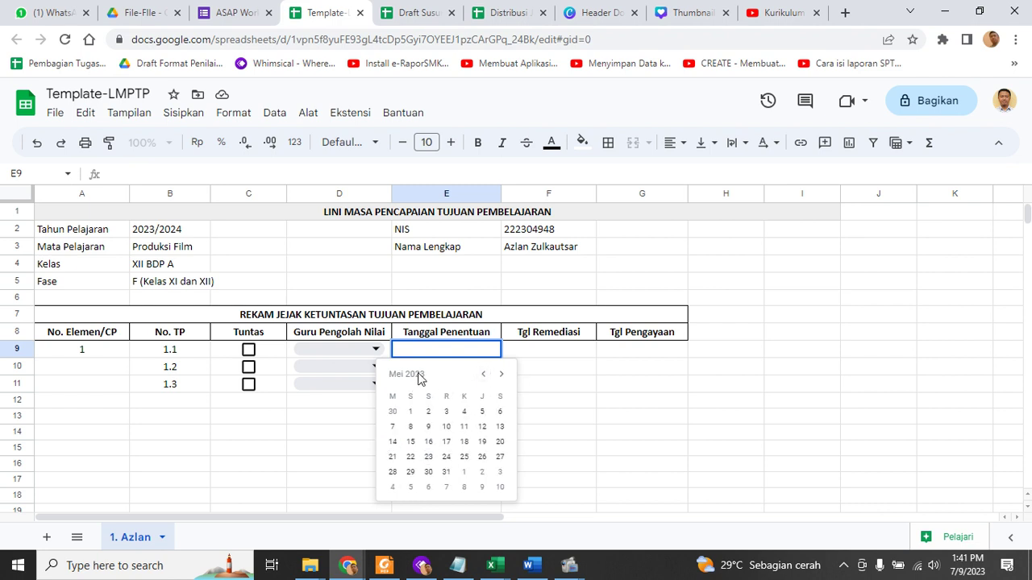
{"action": "left_click", "coordinate": [483, 374]}
{"action": "left_click", "coordinate": [483, 374]}
{"action": "left_click", "coordinate": [483, 374]}
{"action": "left_click", "coordinate": [483, 374]}
{"action": "left_click", "coordinate": [483, 374]}
{"action": "left_click", "coordinate": [483, 374]}
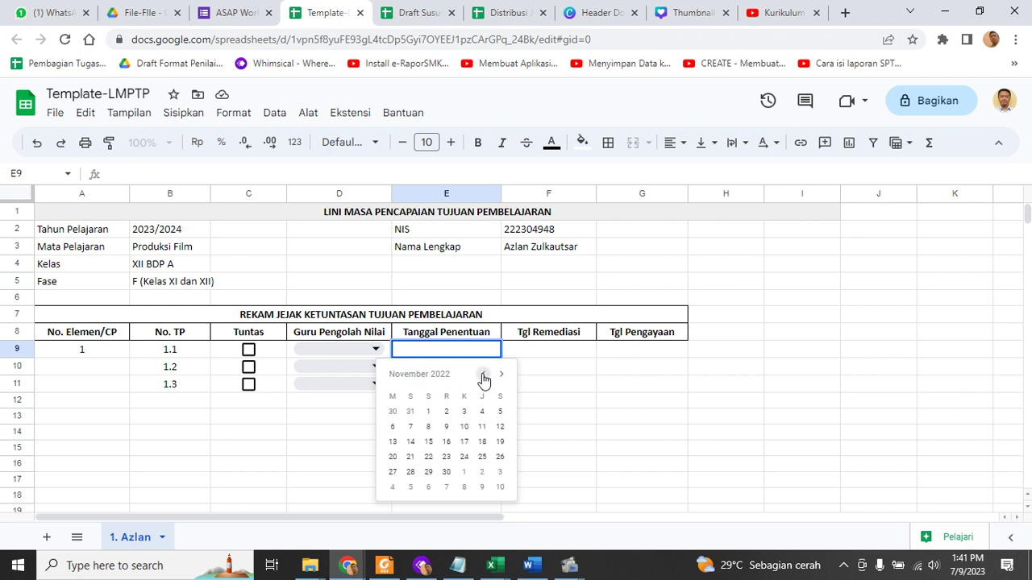
{"action": "left_click", "coordinate": [500, 376]}
{"action": "left_click", "coordinate": [500, 376]}
{"action": "left_click", "coordinate": [501, 375]}
{"action": "left_click", "coordinate": [501, 376]}
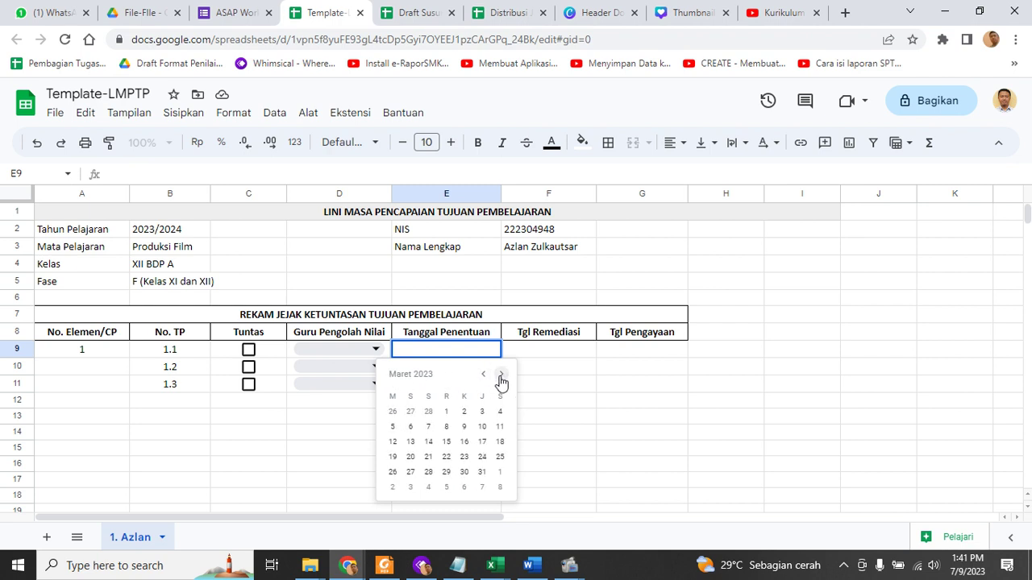
{"action": "left_click", "coordinate": [500, 376]}
{"action": "left_click", "coordinate": [501, 376]}
{"action": "left_click", "coordinate": [500, 375]}
{"action": "left_click", "coordinate": [500, 375]}
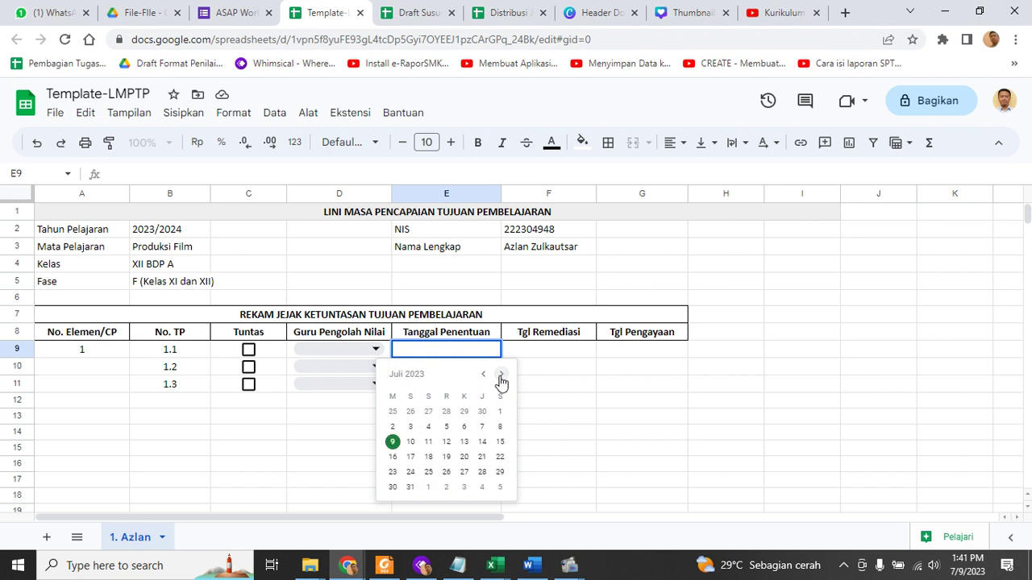
{"action": "left_click", "coordinate": [428, 473]}
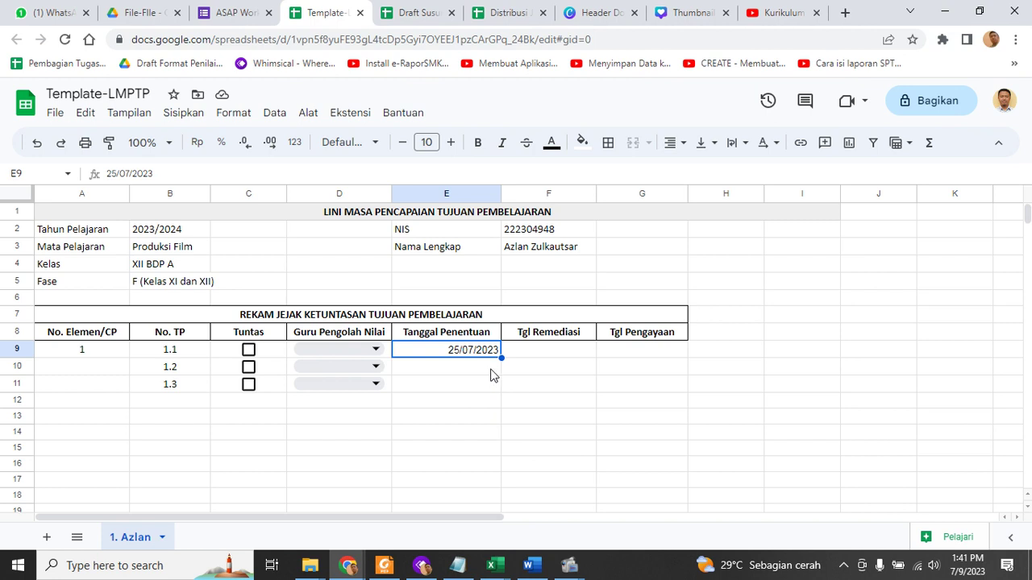
{"action": "left_click_drag", "start_coordinate": [500, 358], "coordinate": [517, 389]}
Clear E10 and E11, then re-pick 19 July 2023 for TP 1.2 and 14 July 2023 for TP 1.3
{"action": "left_click", "coordinate": [563, 415]}
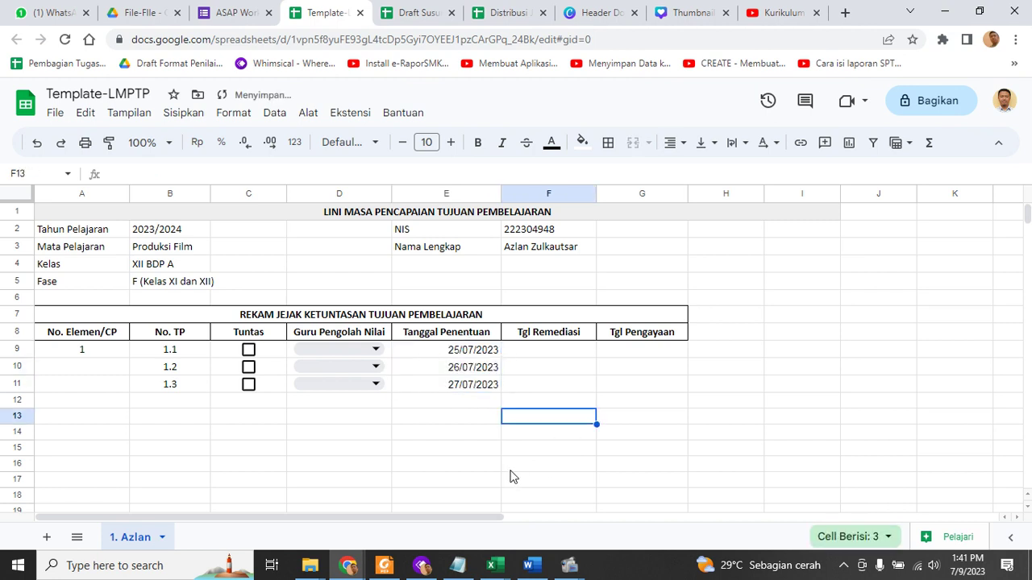
{"action": "left_click", "coordinate": [472, 372]}
{"action": "key", "text": "Delete"}
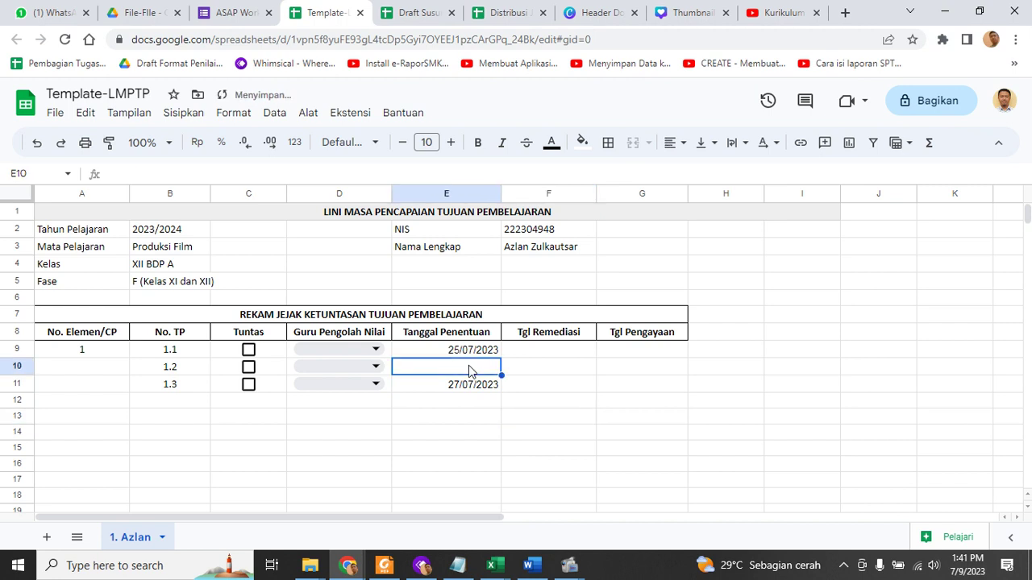
{"action": "left_click", "coordinate": [479, 395]}
{"action": "key", "text": "Delete"}
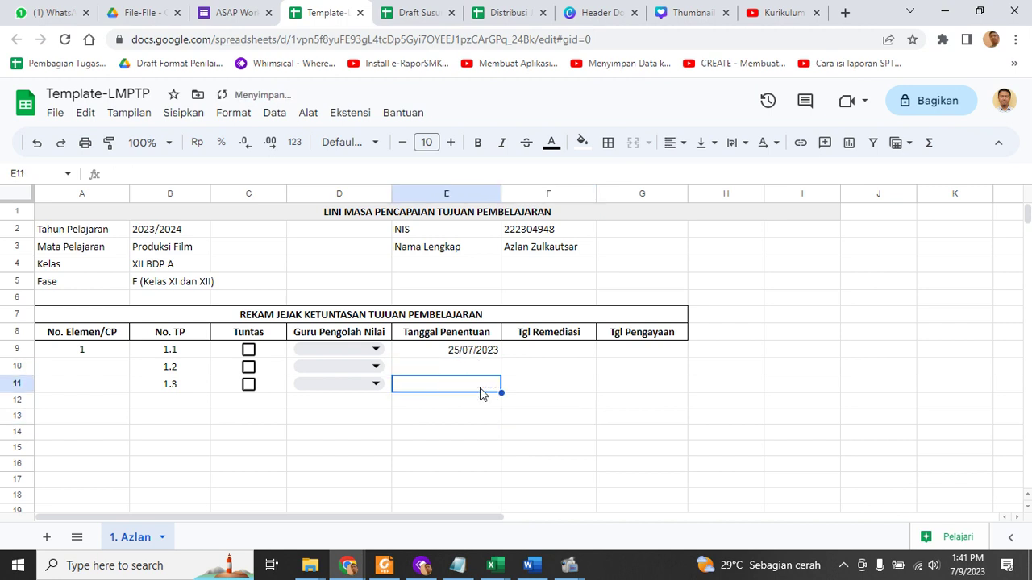
{"action": "double_click", "coordinate": [477, 369]}
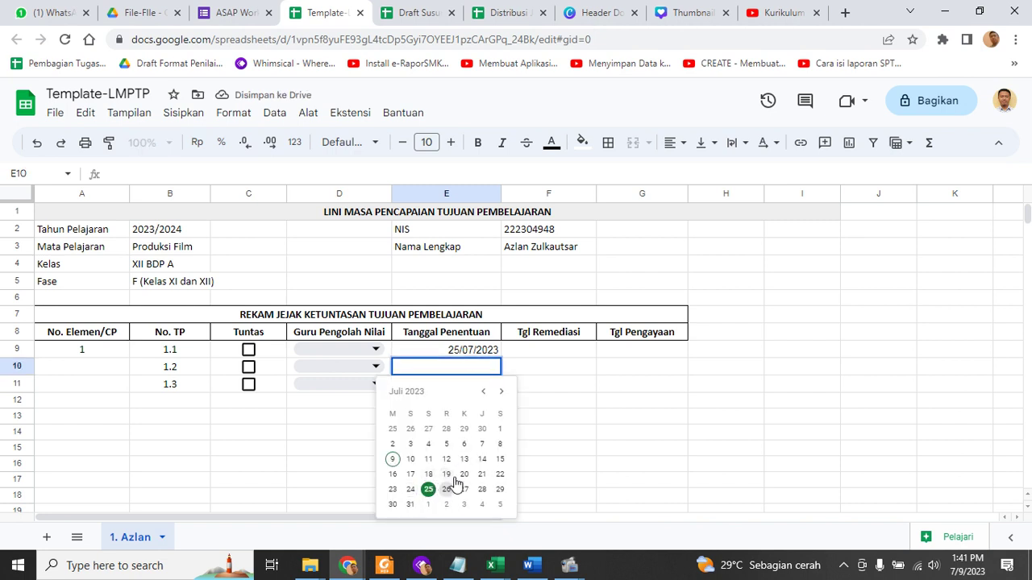
{"action": "left_click", "coordinate": [448, 475]}
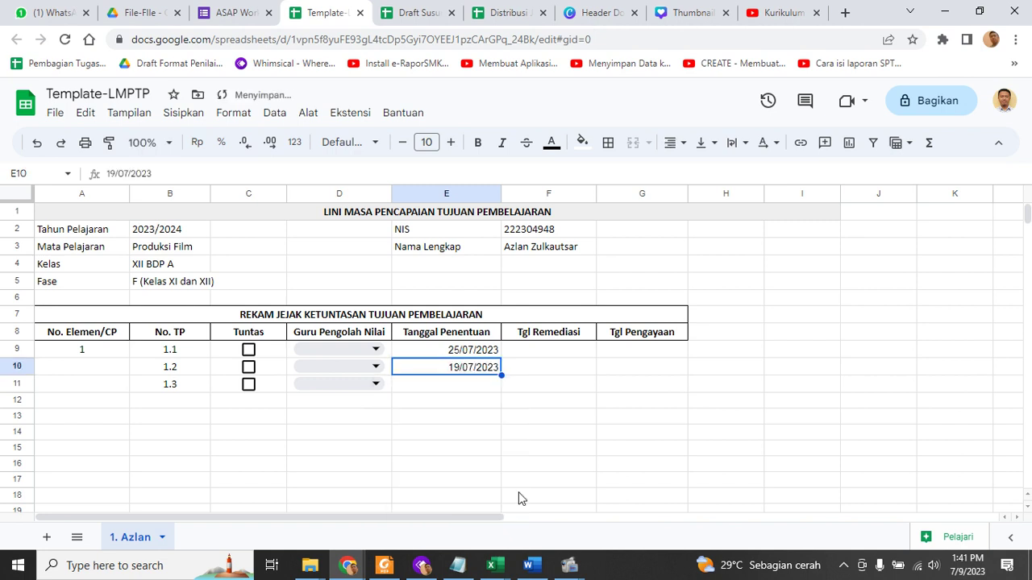
{"action": "left_click", "coordinate": [554, 441]}
{"action": "double_click", "coordinate": [484, 385]}
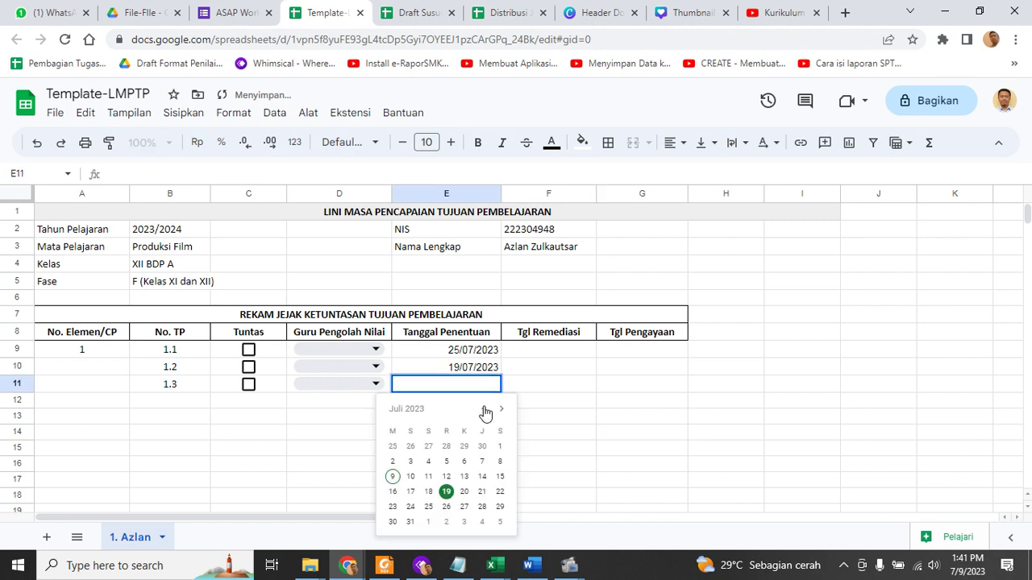
{"action": "left_click", "coordinate": [487, 479]}
Copy the E9:E11 dates across into the Tgl Remediasi and Tgl Pengayaan columns
{"action": "left_click", "coordinate": [627, 474]}
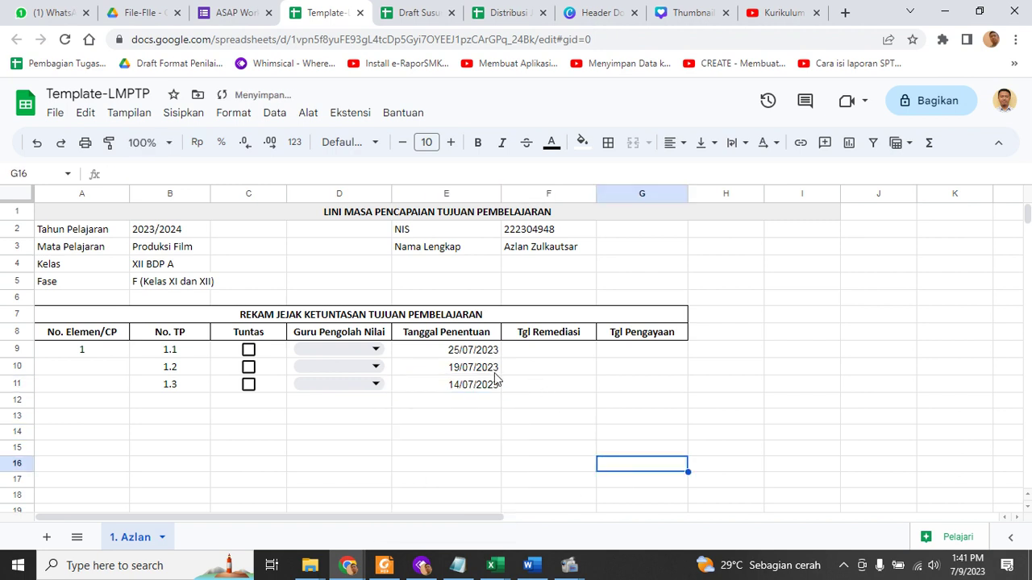
{"action": "left_click_drag", "start_coordinate": [484, 350], "coordinate": [668, 393]}
{"action": "left_click", "coordinate": [786, 436]}
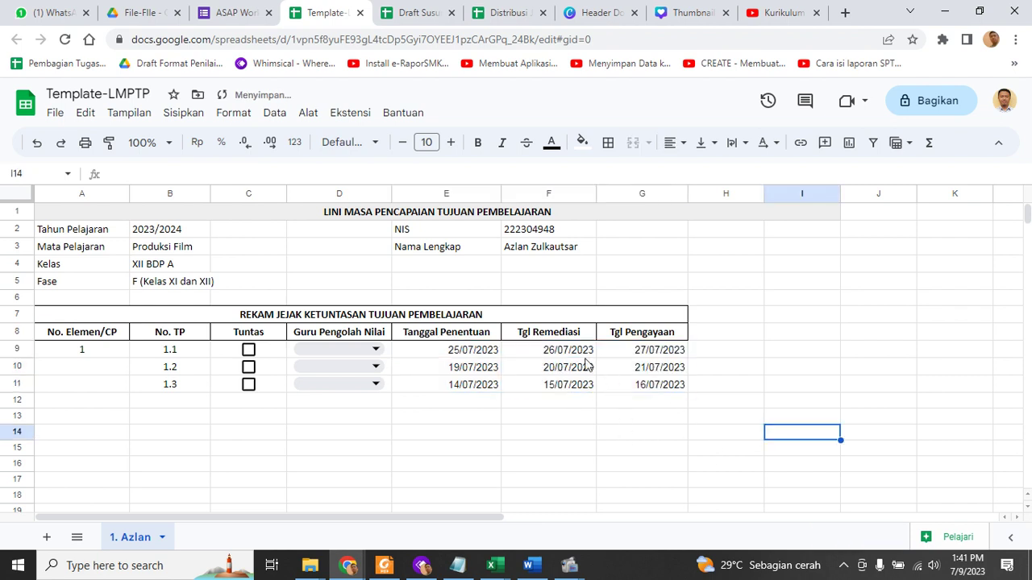
{"action": "left_click", "coordinate": [574, 354]}
{"action": "double_click", "coordinate": [579, 370]}
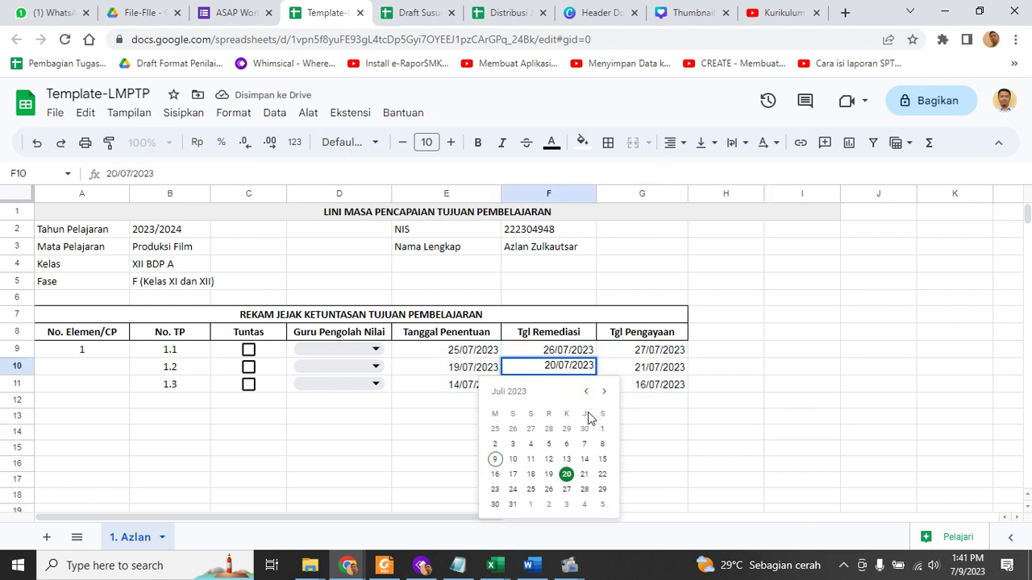
{"action": "left_click", "coordinate": [666, 448]}
{"action": "double_click", "coordinate": [666, 372]}
{"action": "left_click", "coordinate": [725, 448]}
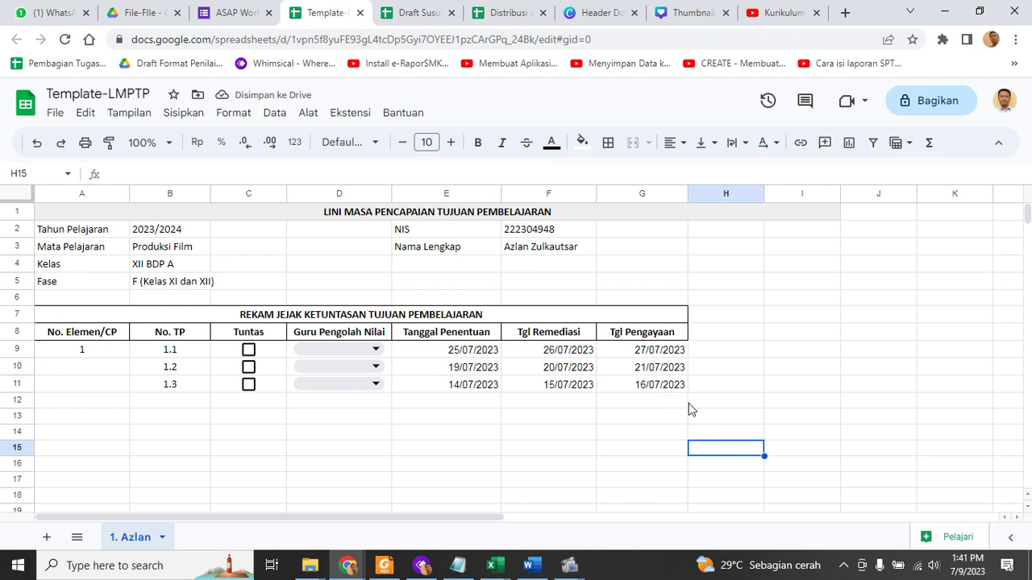
Select the date cells E9:G12 and delete all the trial dates
{"action": "left_click_drag", "start_coordinate": [682, 401], "coordinate": [619, 388]}
{"action": "left_click", "coordinate": [468, 354], "text": "shift"}
{"action": "key", "text": "Delete"}
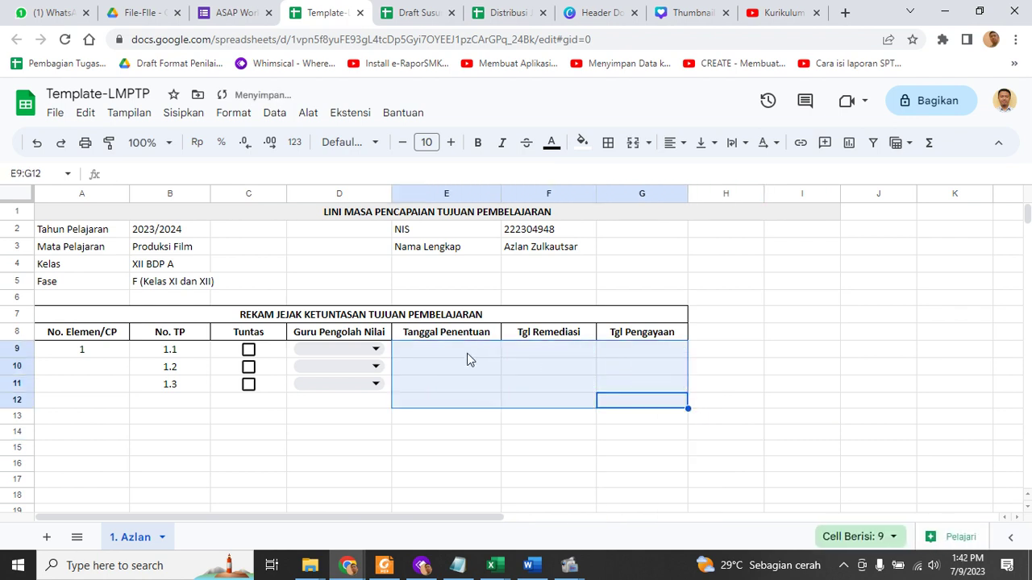
{"action": "left_click", "coordinate": [491, 454]}
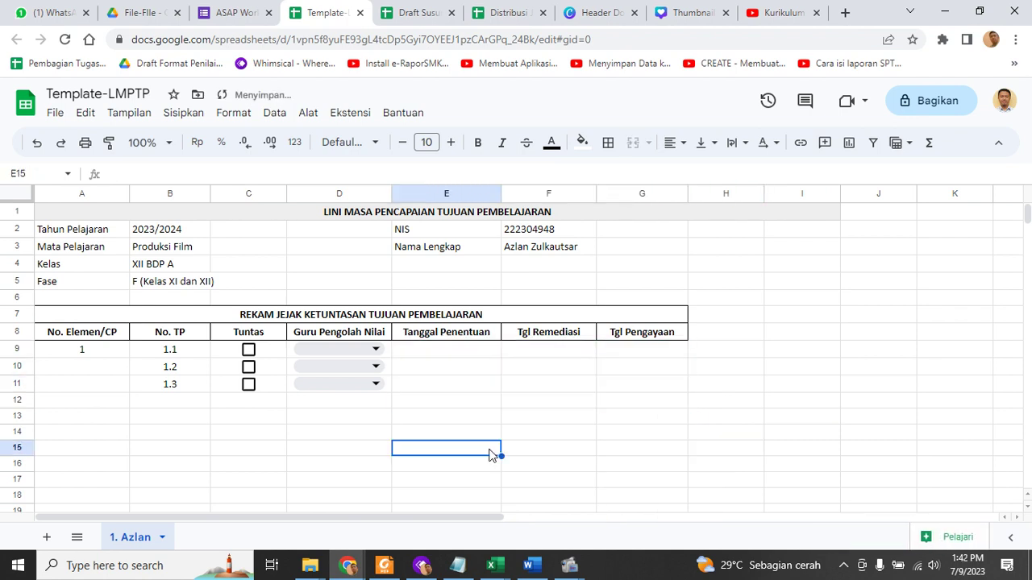
{"action": "left_click", "coordinate": [469, 408]}
{"action": "double_click", "coordinate": [473, 410]}
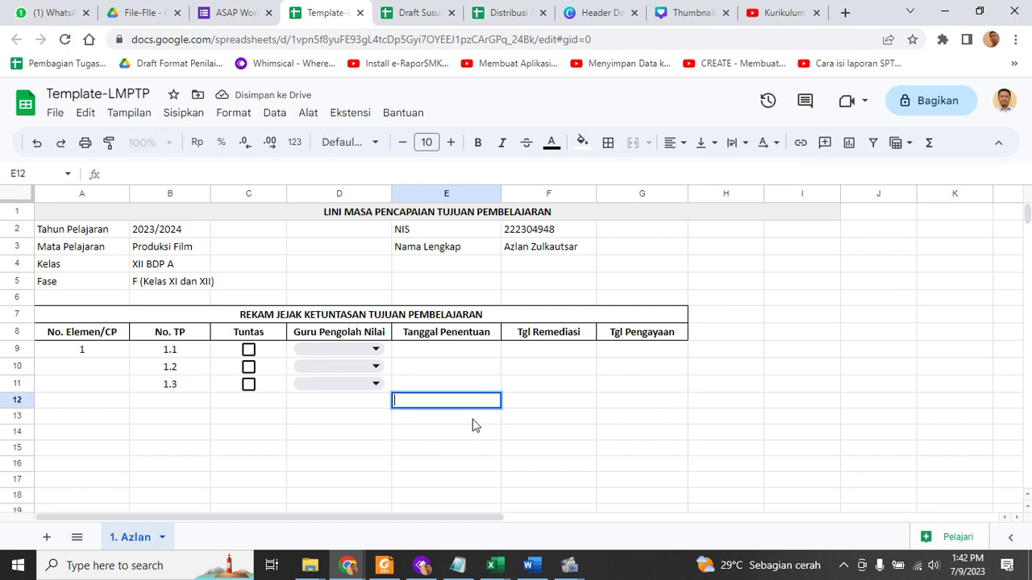
{"action": "left_click", "coordinate": [548, 452]}
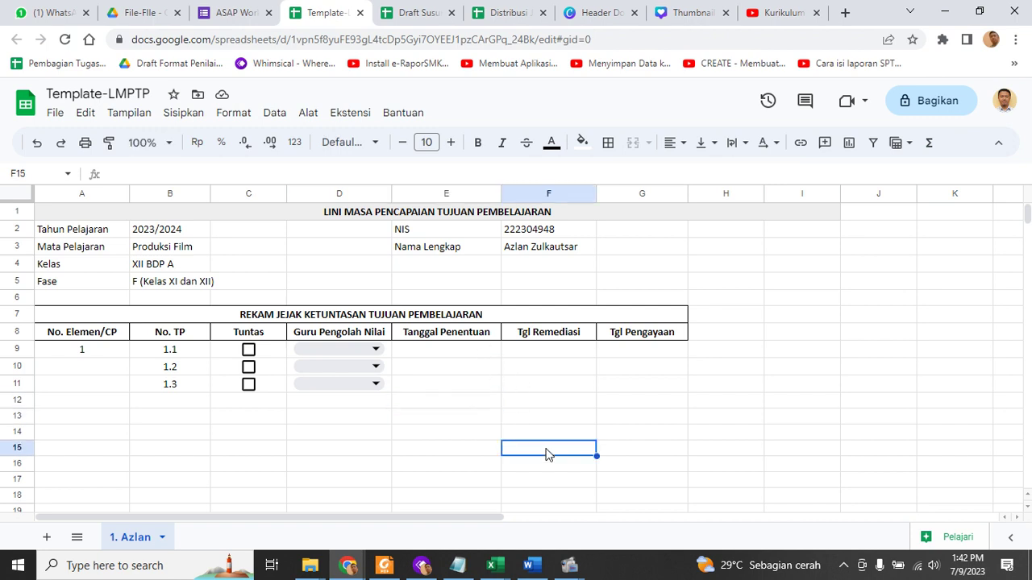
{"action": "left_click", "coordinate": [475, 354]}
{"action": "left_click", "coordinate": [476, 403]}
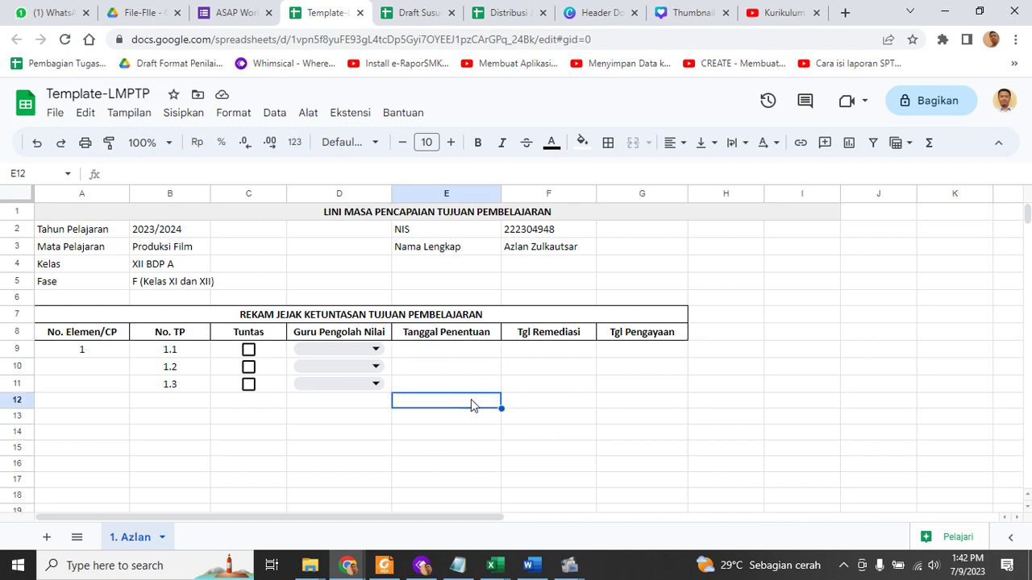
{"action": "left_click", "coordinate": [479, 387]}
{"action": "key", "text": "ctrl+c"}
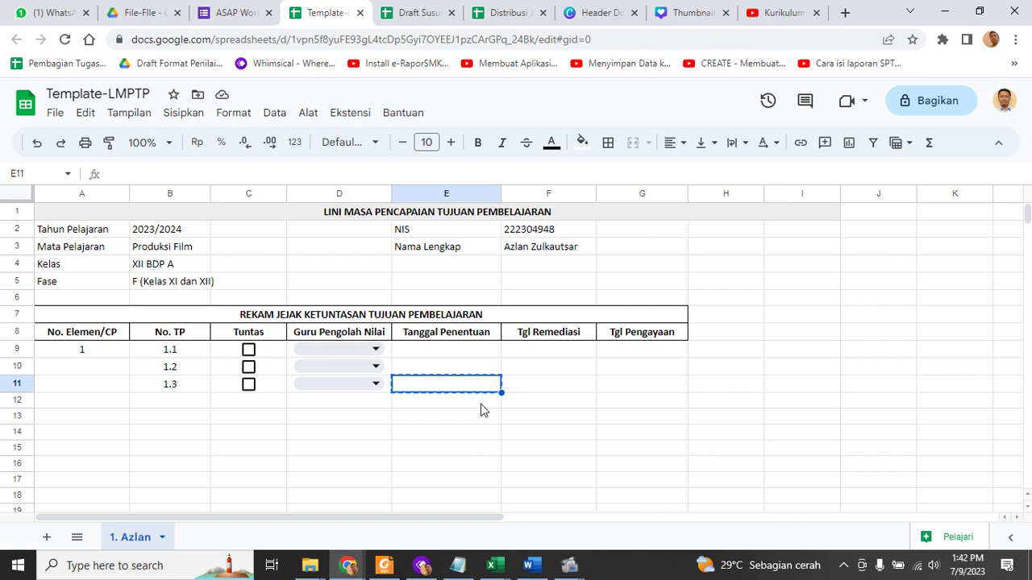
{"action": "key", "text": "Down"}
{"action": "key", "text": "Down"}
{"action": "key", "text": "Down"}
{"action": "key", "text": "ctrl+v"}
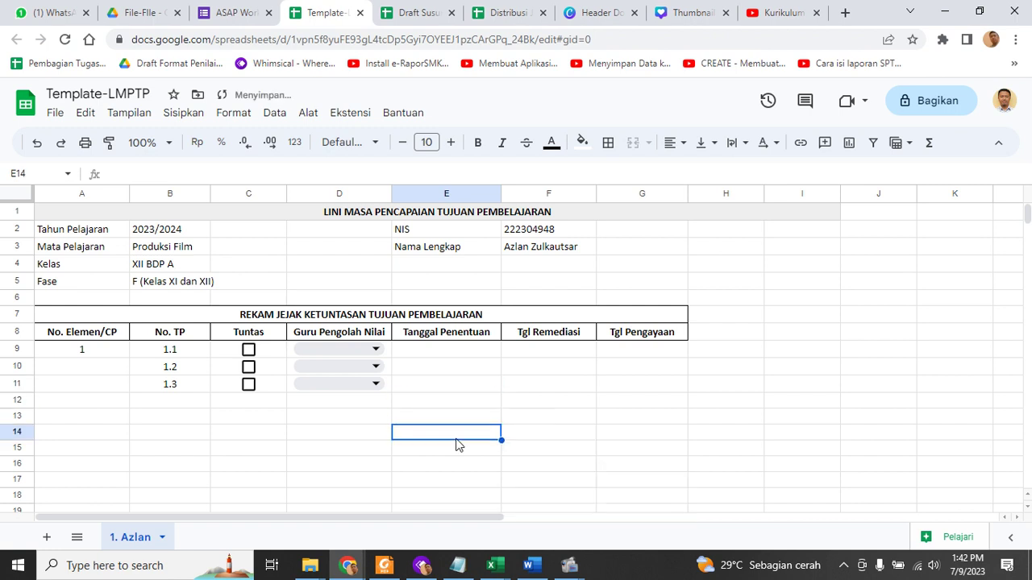
{"action": "key", "text": "Return"}
{"action": "left_click", "coordinate": [565, 435]}
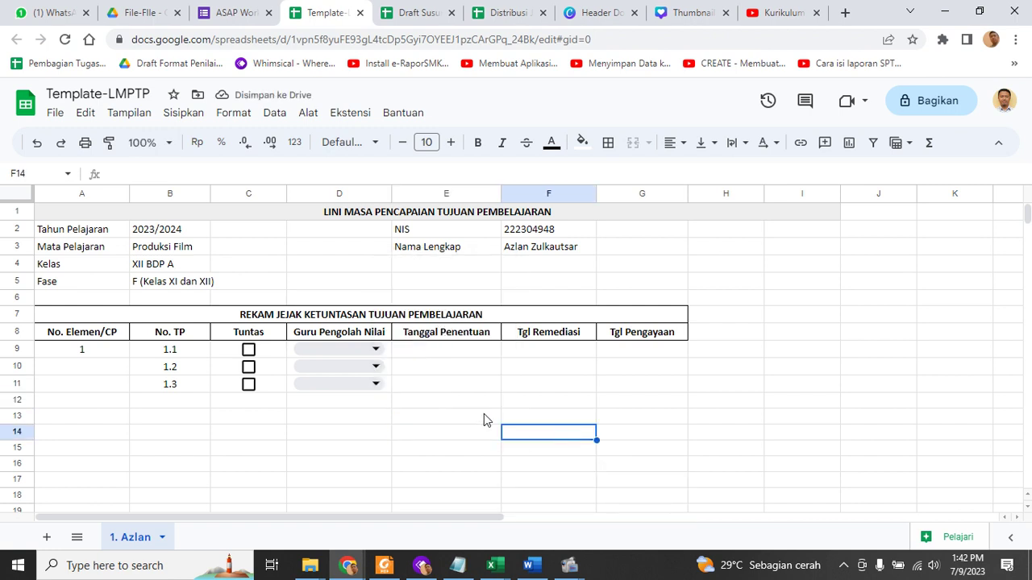
{"action": "left_click", "coordinate": [490, 401]}
{"action": "left_click", "coordinate": [509, 406]}
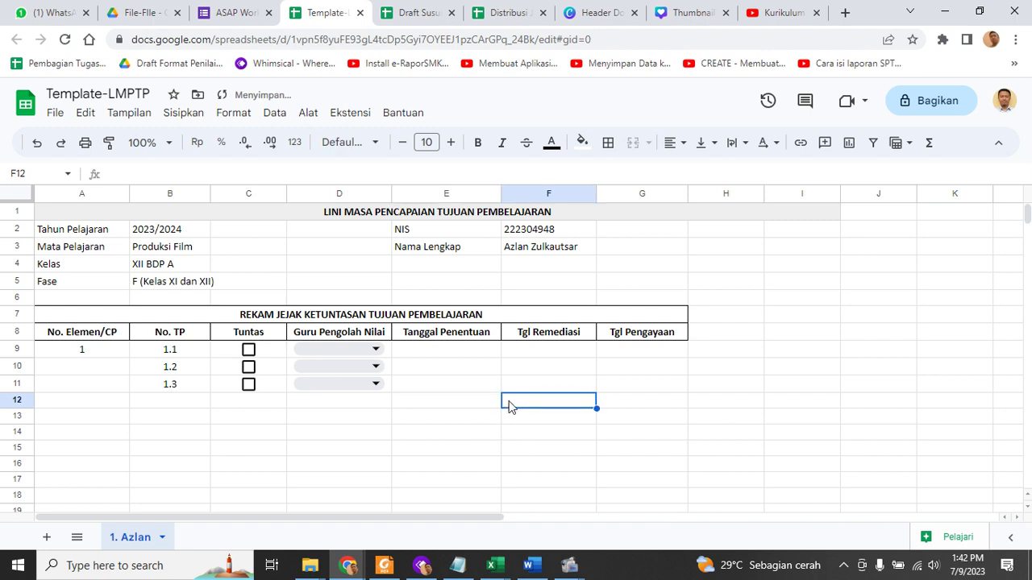
{"action": "left_click", "coordinate": [478, 403]}
{"action": "key", "text": "Return"}
{"action": "left_click", "coordinate": [479, 419]}
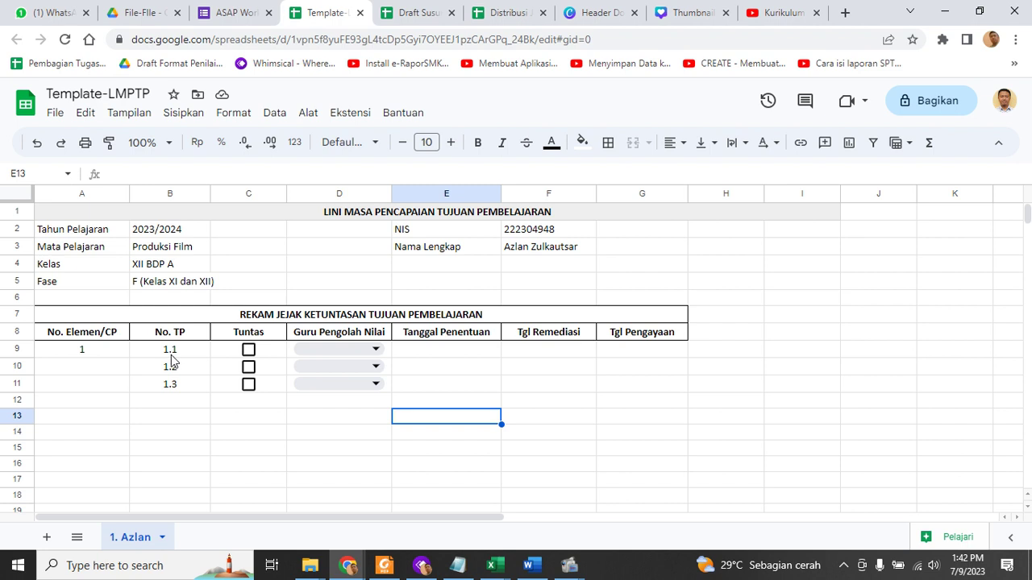
Tick Tuntas for TP 1.1, assign the first listed teacher and set determination date 28/07/2023
{"action": "left_click", "coordinate": [251, 351]}
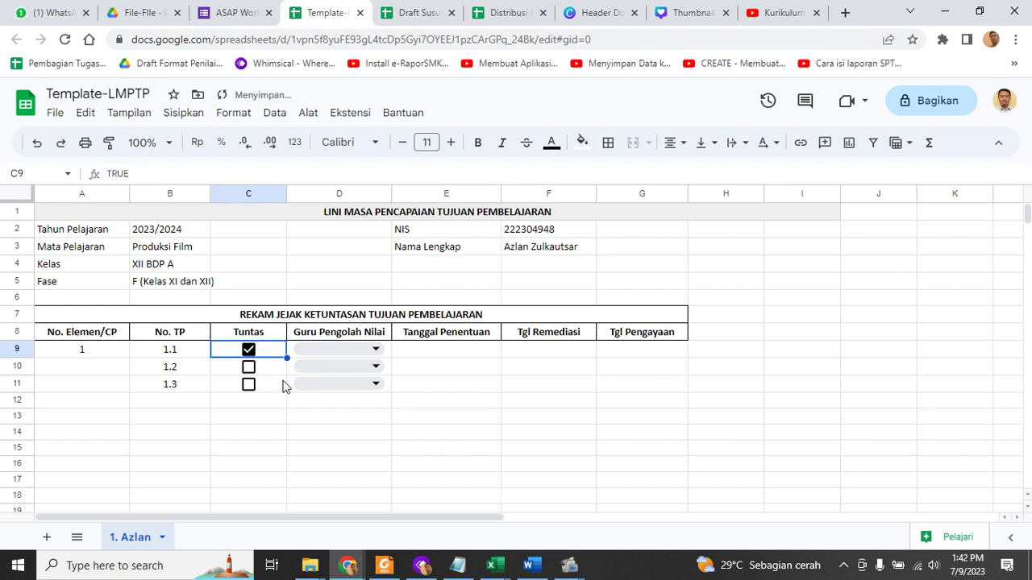
{"action": "left_click", "coordinate": [351, 352]}
{"action": "left_click", "coordinate": [347, 374]}
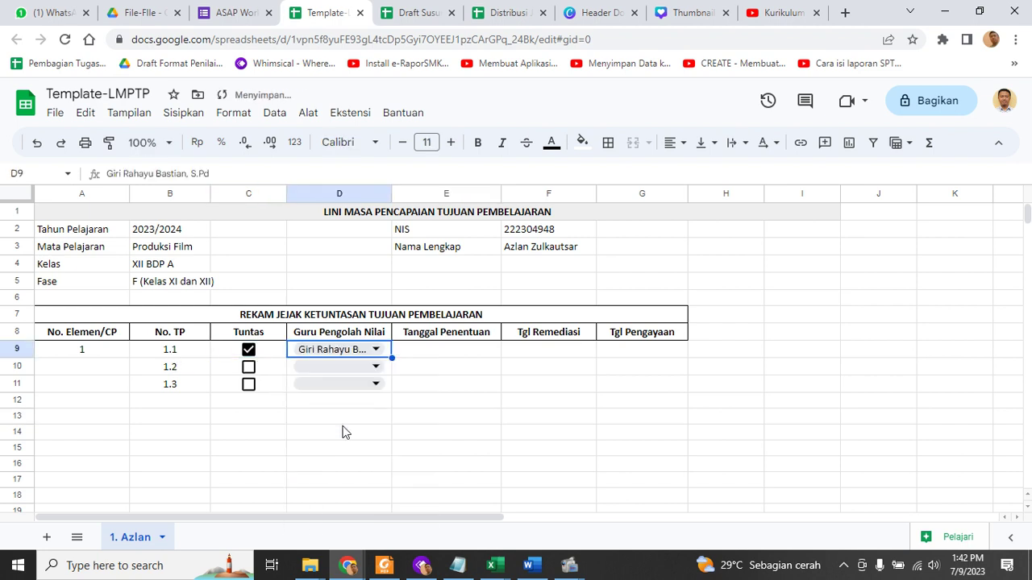
{"action": "left_click", "coordinate": [483, 353]}
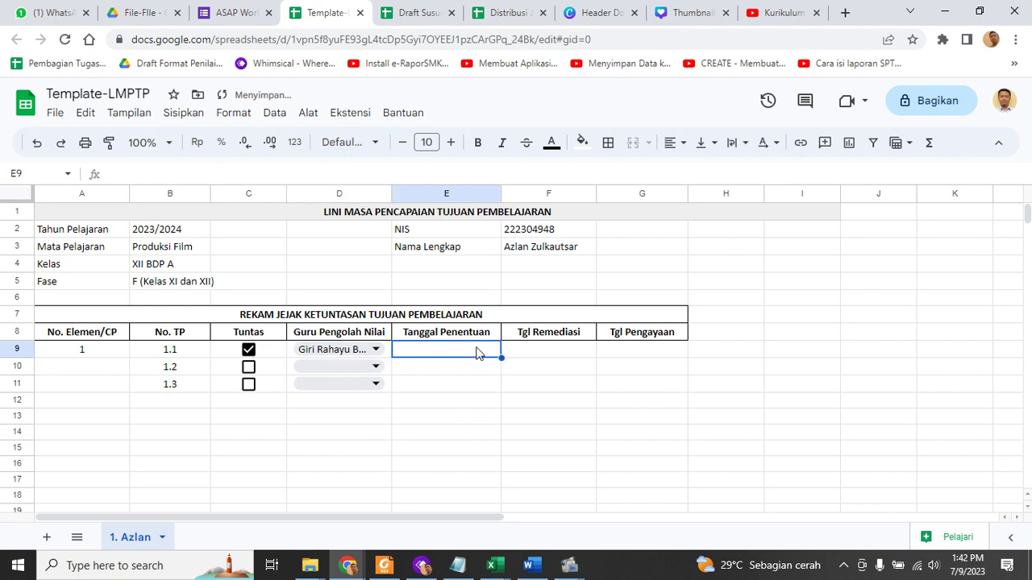
{"action": "double_click", "coordinate": [476, 350]}
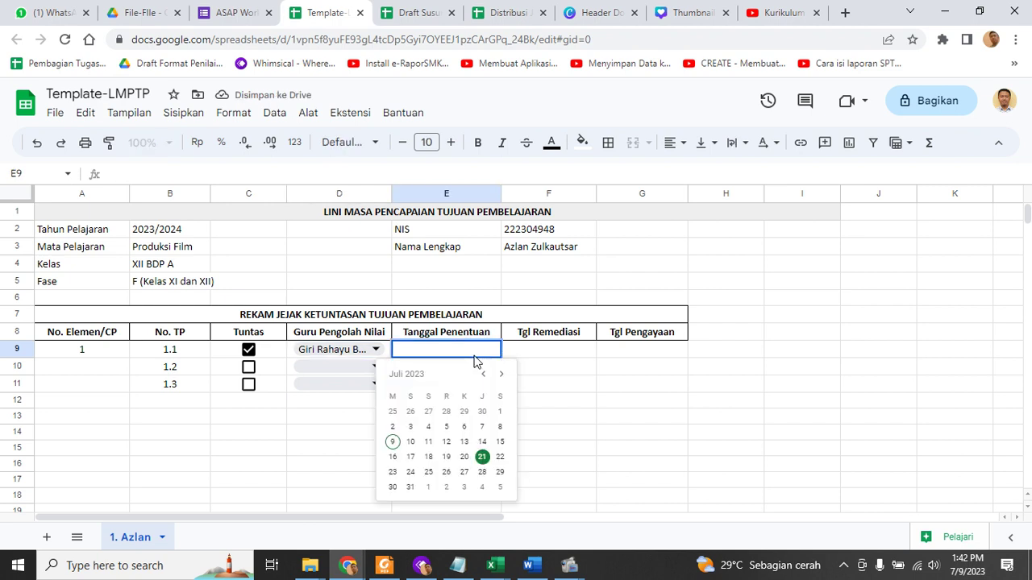
{"action": "left_click", "coordinate": [481, 471]}
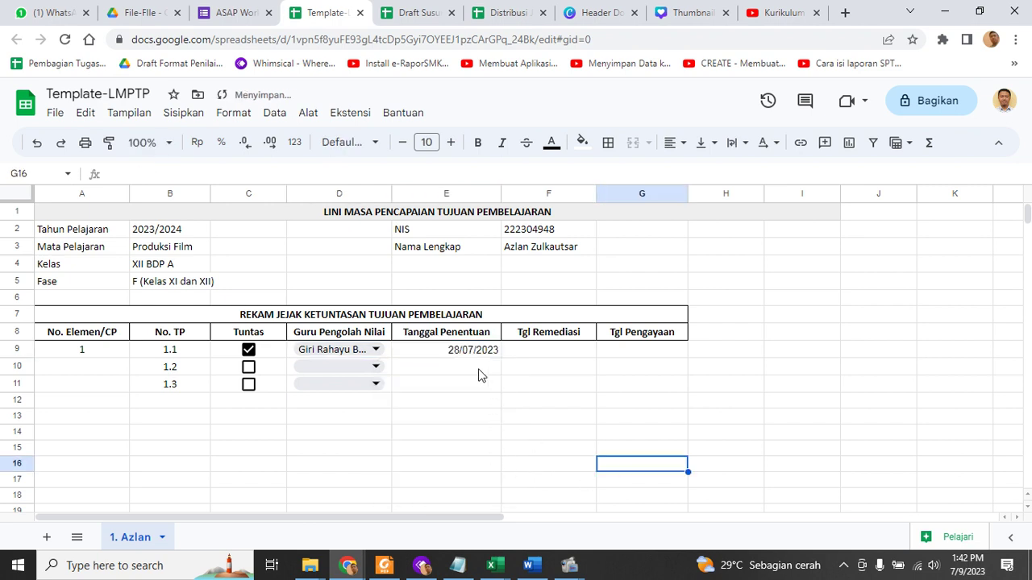
{"action": "left_click", "coordinate": [571, 353]}
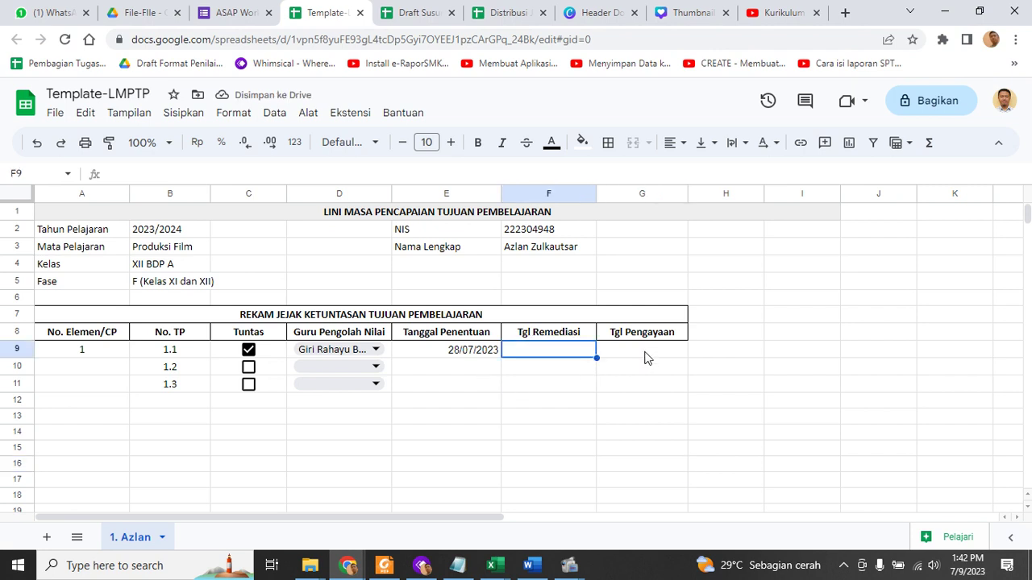
{"action": "left_click", "coordinate": [645, 353]}
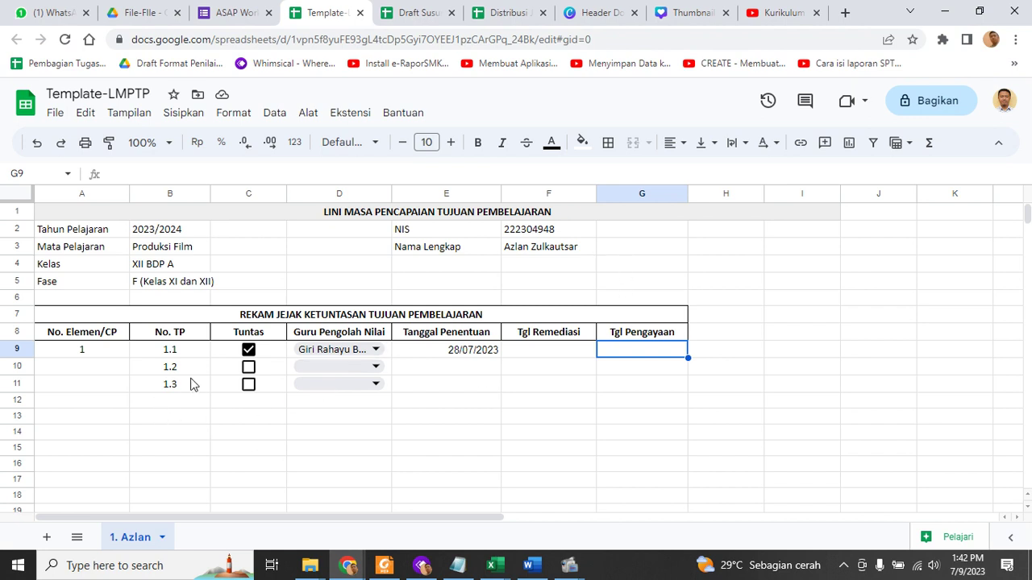
Give TP 1.2 the second listed teacher, determination date 29/07/2023 and remediation date 30/07/2023
{"action": "left_click", "coordinate": [366, 365]}
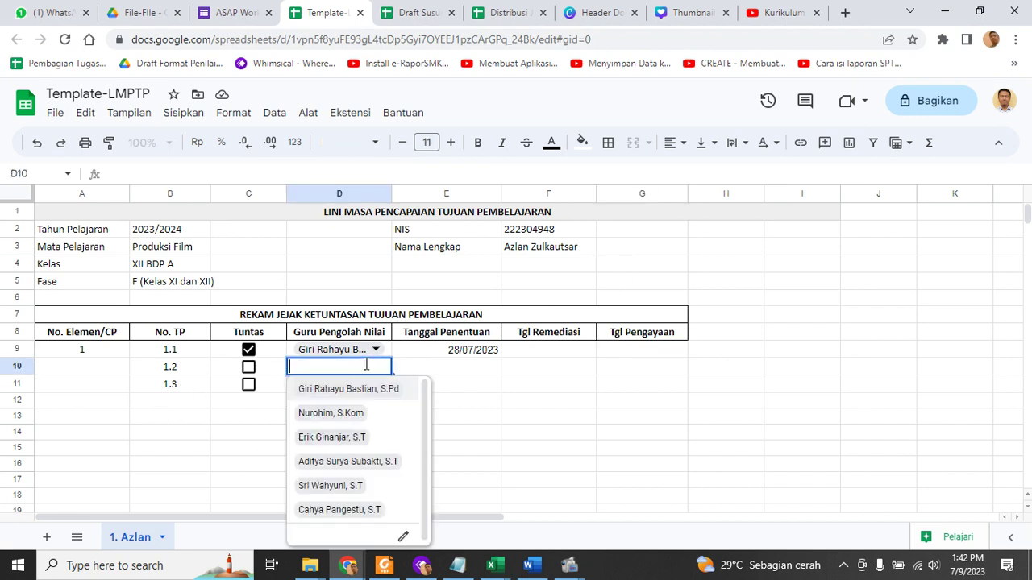
{"action": "left_click", "coordinate": [348, 413]}
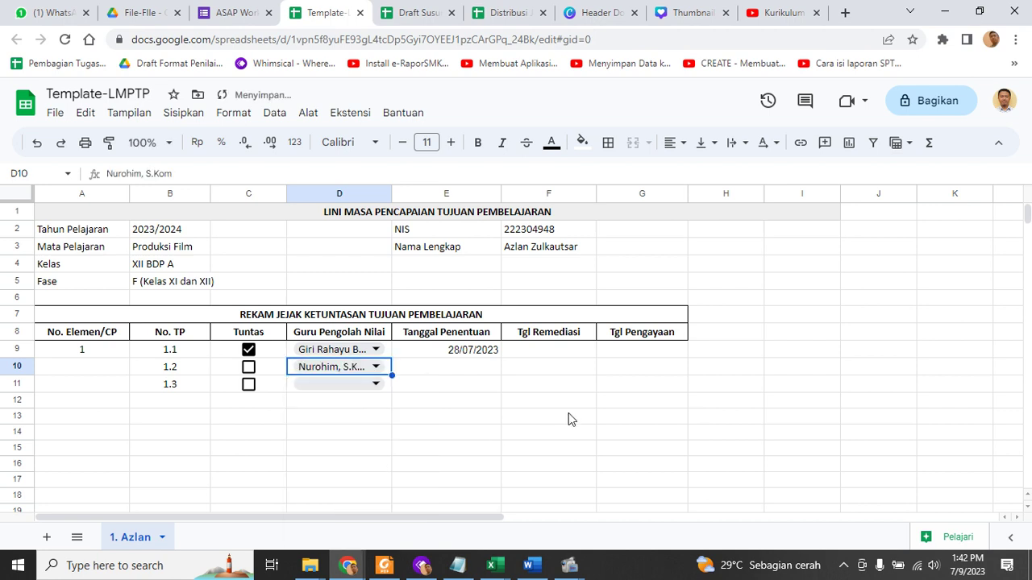
{"action": "double_click", "coordinate": [461, 369]}
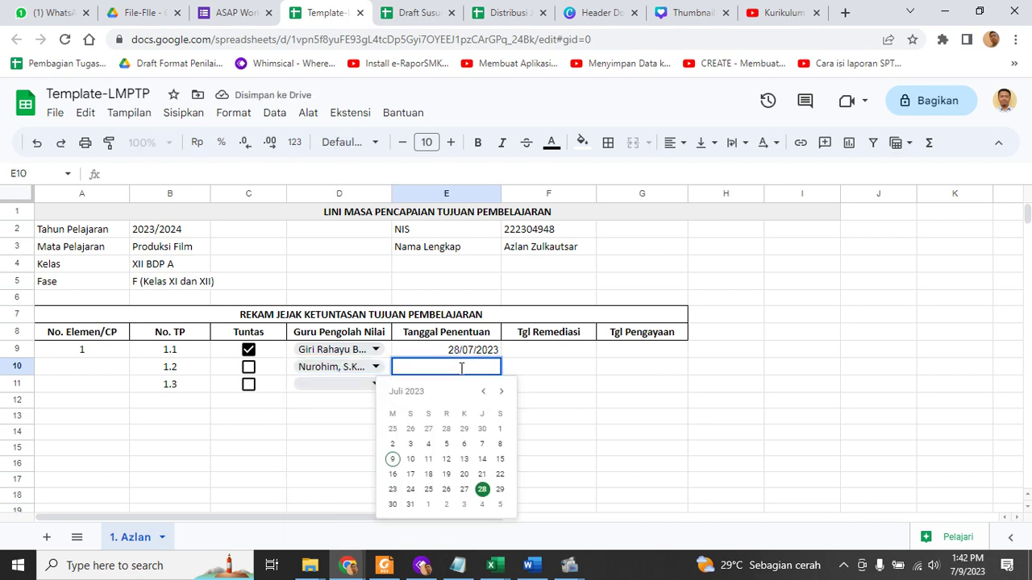
{"action": "left_click", "coordinate": [500, 490]}
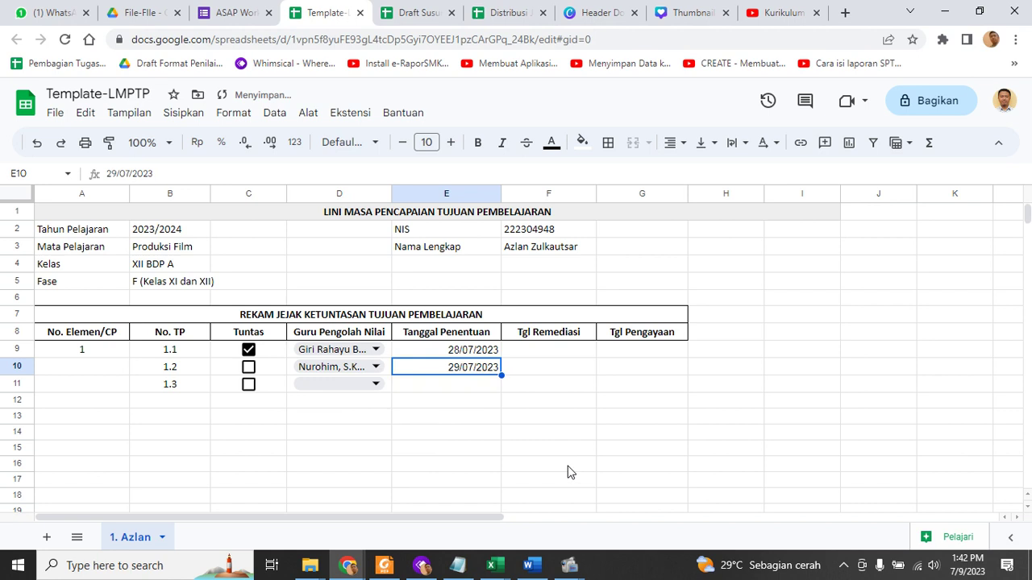
{"action": "left_click", "coordinate": [570, 377]}
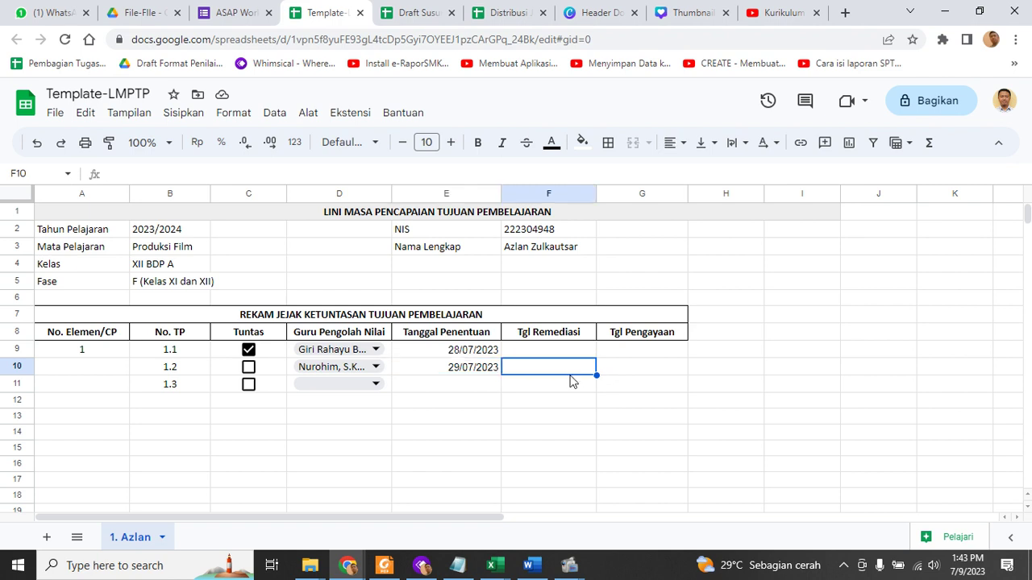
{"action": "double_click", "coordinate": [587, 369]}
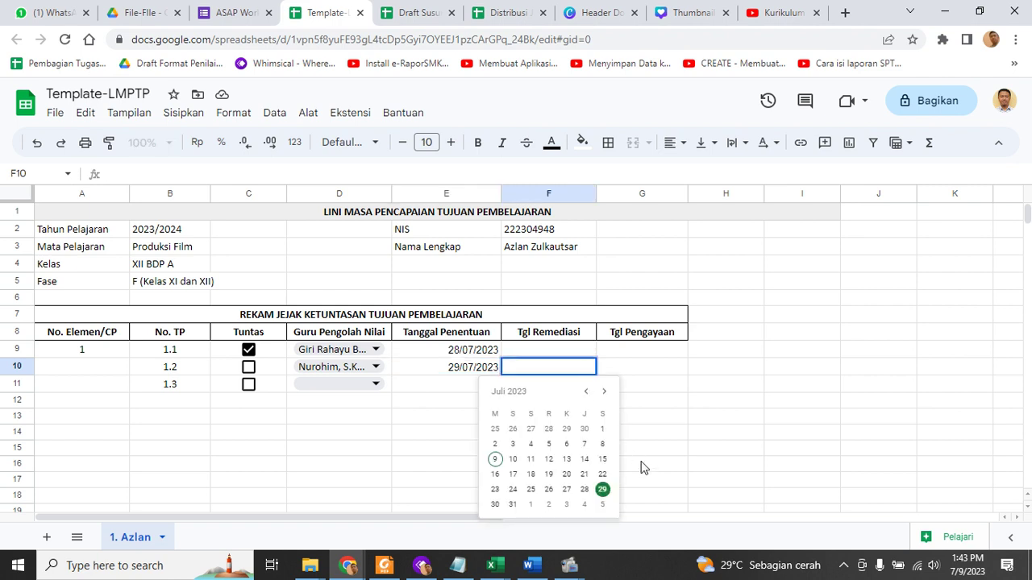
{"action": "left_click", "coordinate": [495, 504]}
{"action": "left_click", "coordinate": [710, 433]}
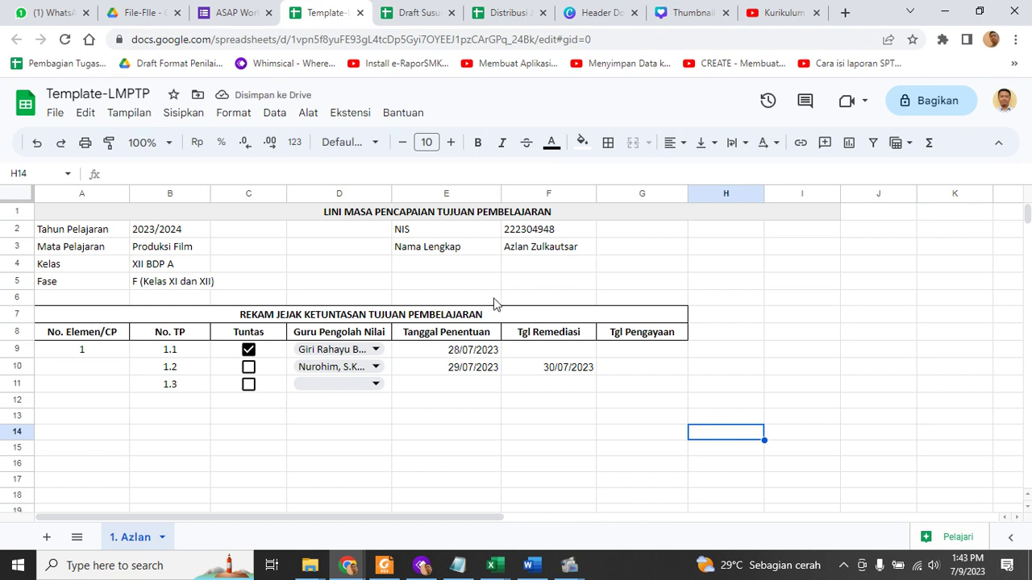
Tick C11, choose the fifth teacher in D11, and date E11 26/07/2023 and G11 27/07/2023
{"action": "left_click", "coordinate": [249, 386]}
{"action": "left_click", "coordinate": [369, 384]}
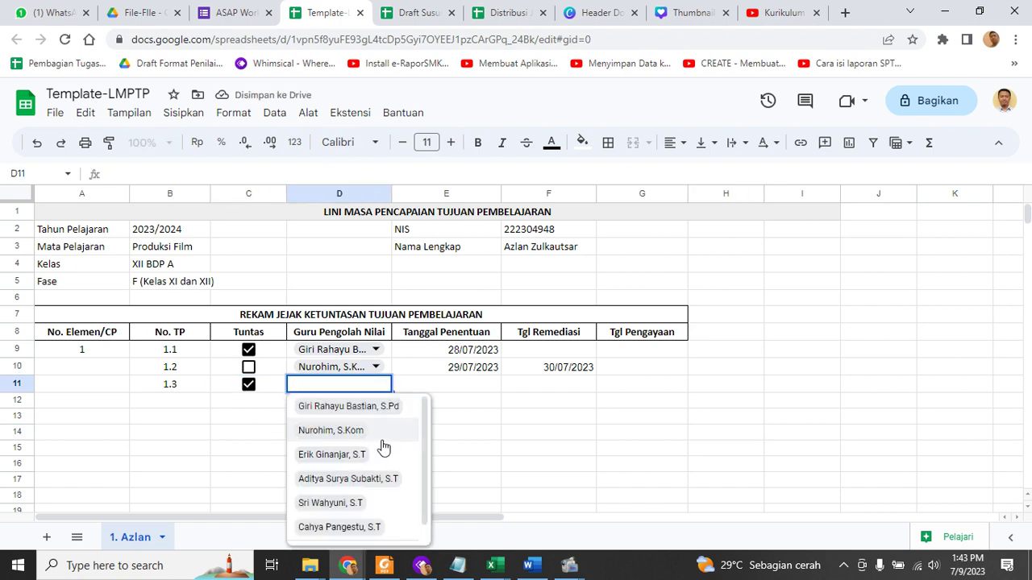
{"action": "left_click", "coordinate": [359, 504]}
{"action": "double_click", "coordinate": [480, 384]}
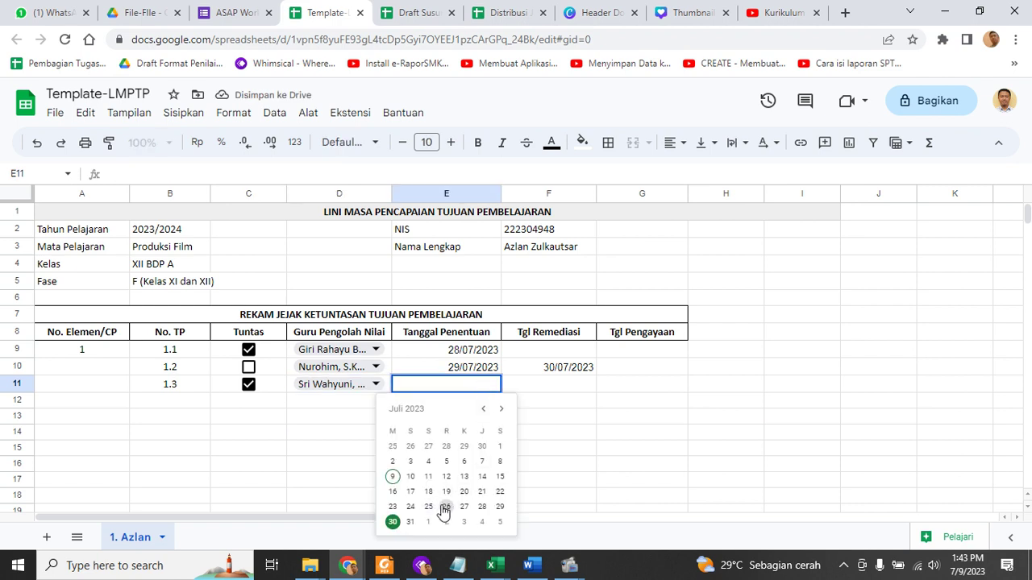
{"action": "left_click", "coordinate": [446, 506]}
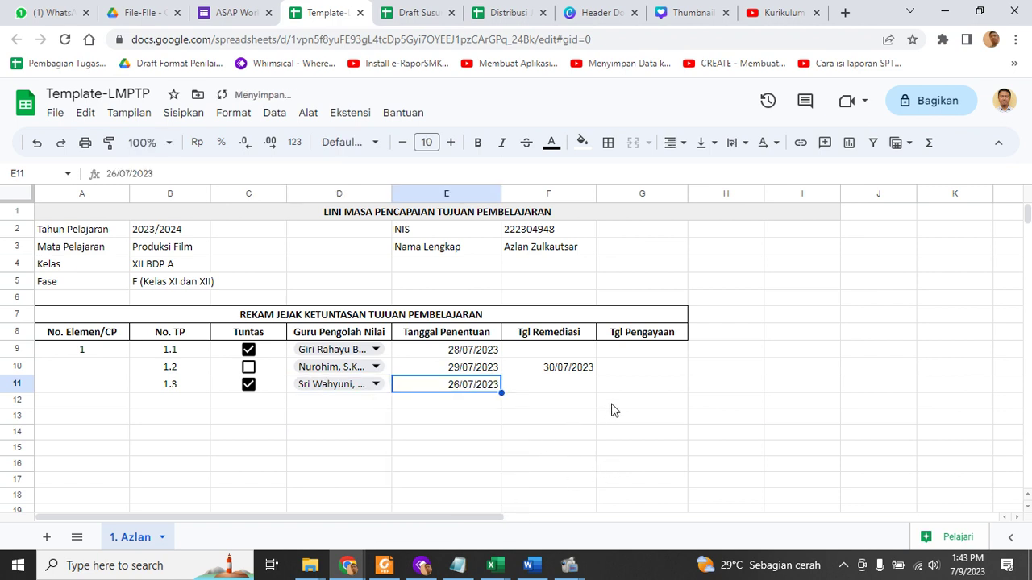
{"action": "double_click", "coordinate": [646, 383]}
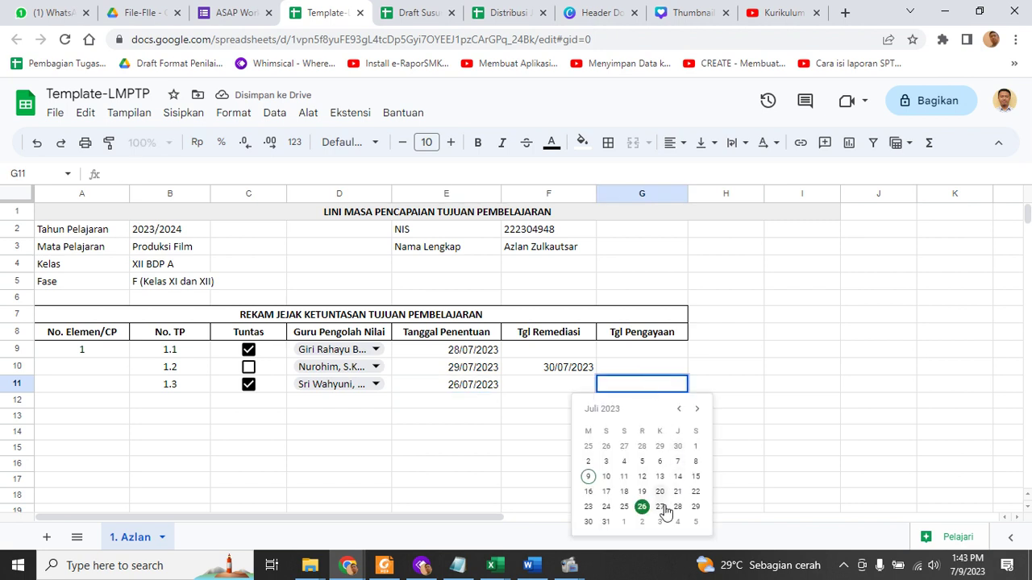
{"action": "left_click", "coordinate": [661, 506]}
{"action": "left_click", "coordinate": [799, 418]}
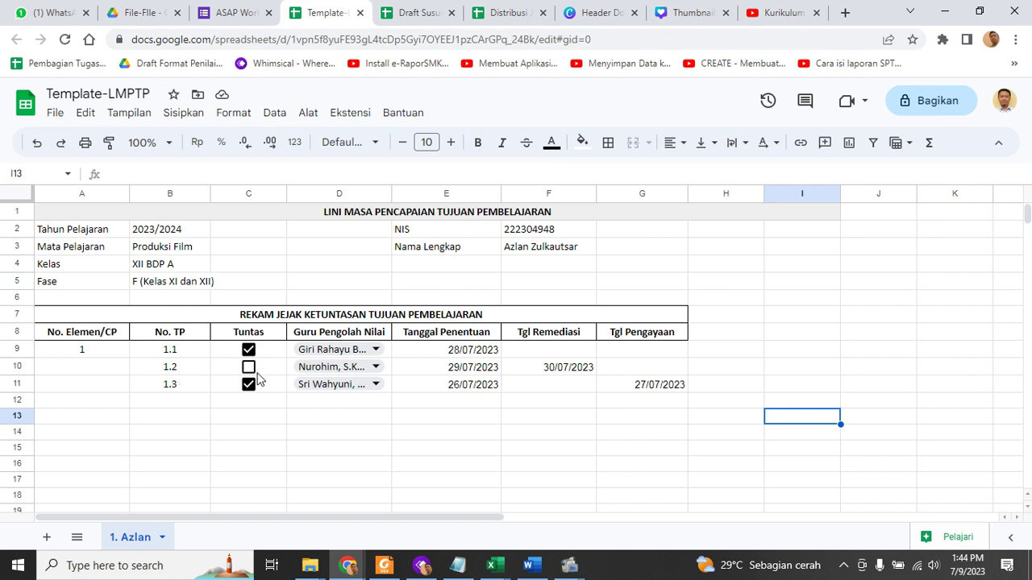
{"action": "left_click", "coordinate": [250, 368]}
{"action": "left_click", "coordinate": [249, 367]}
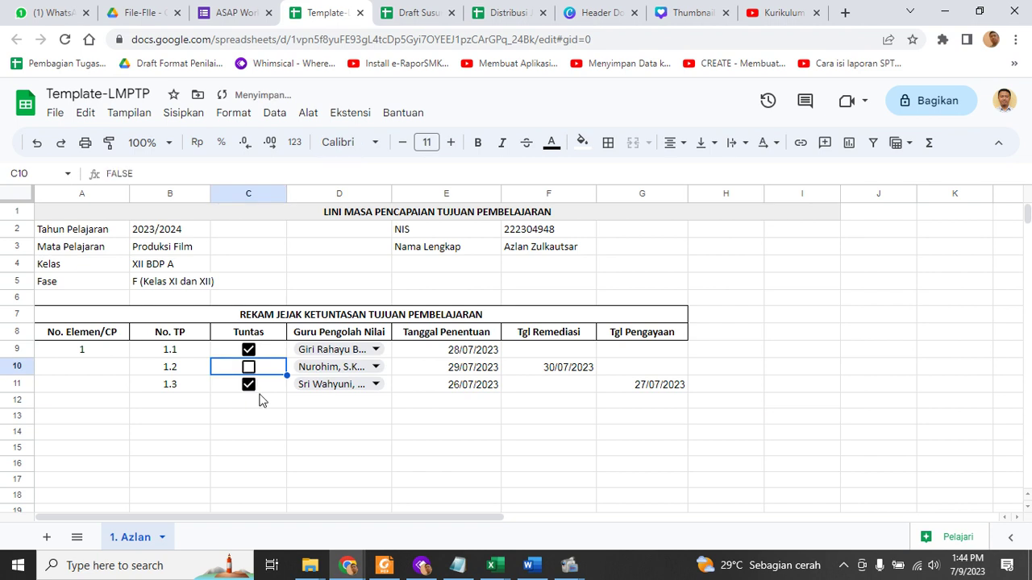
{"action": "left_click", "coordinate": [316, 464]}
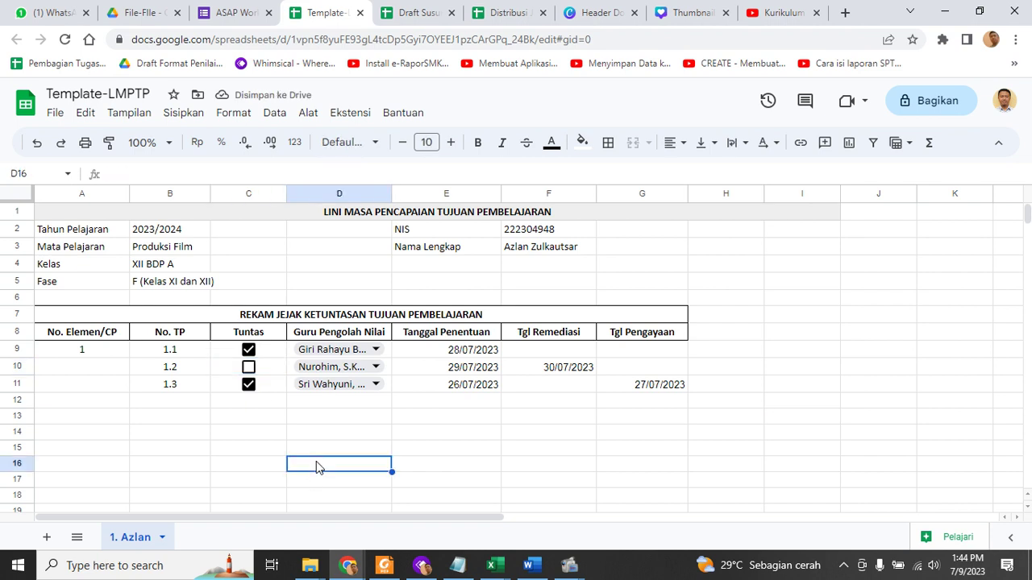